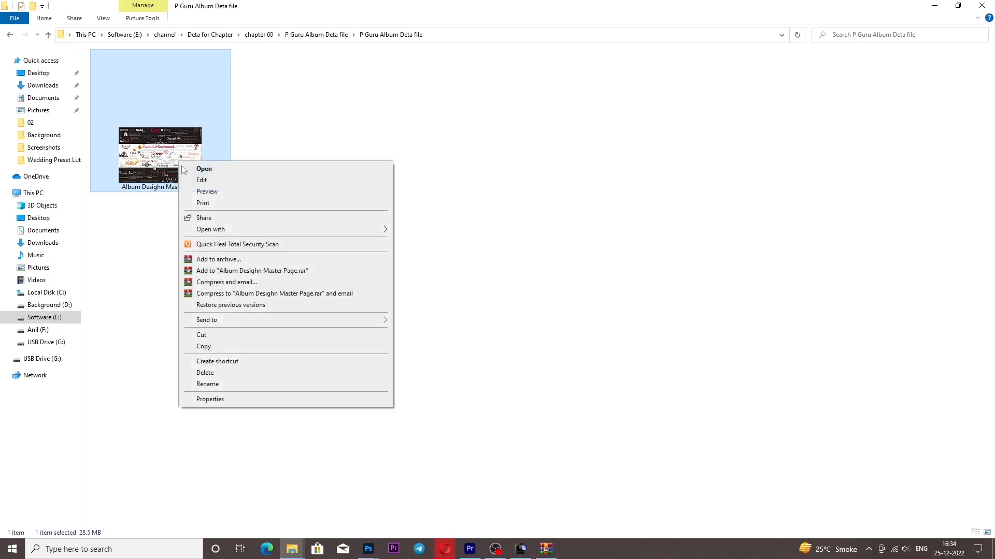
# - Preview the album design master page image, and switch to the open documents in Photoshop
pyautogui.moveTo(337, 228)
pyautogui.click(415, 234)
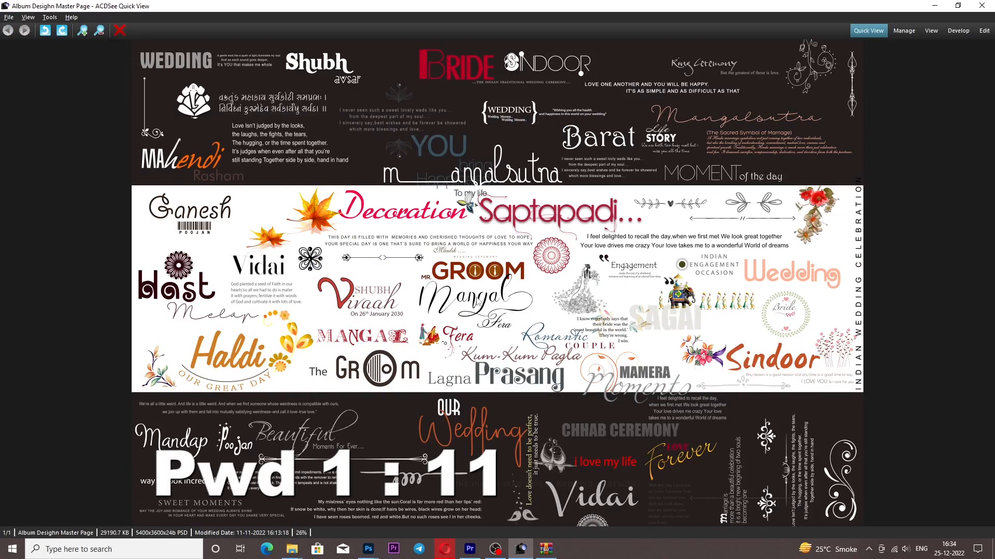
pyautogui.moveTo(373, 551)
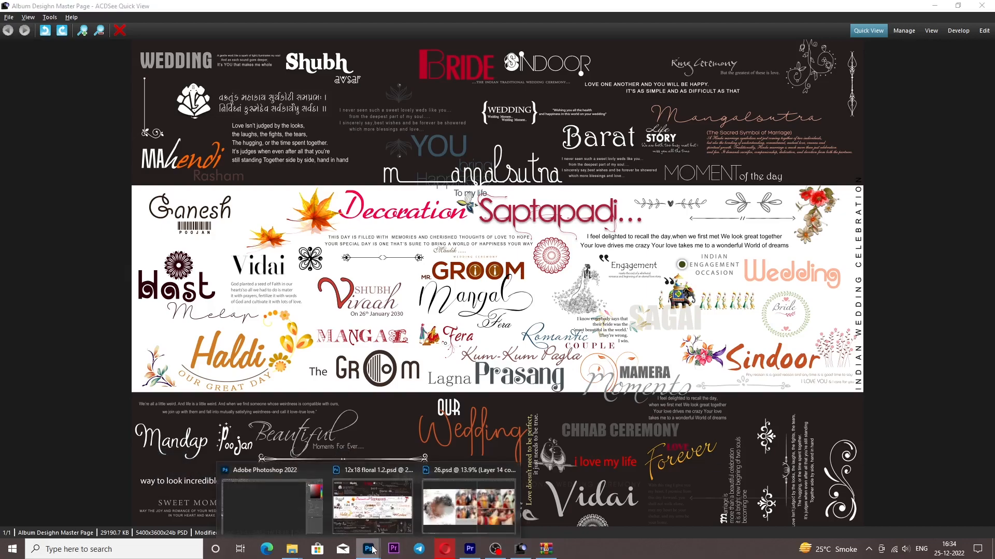
pyautogui.click(478, 466)
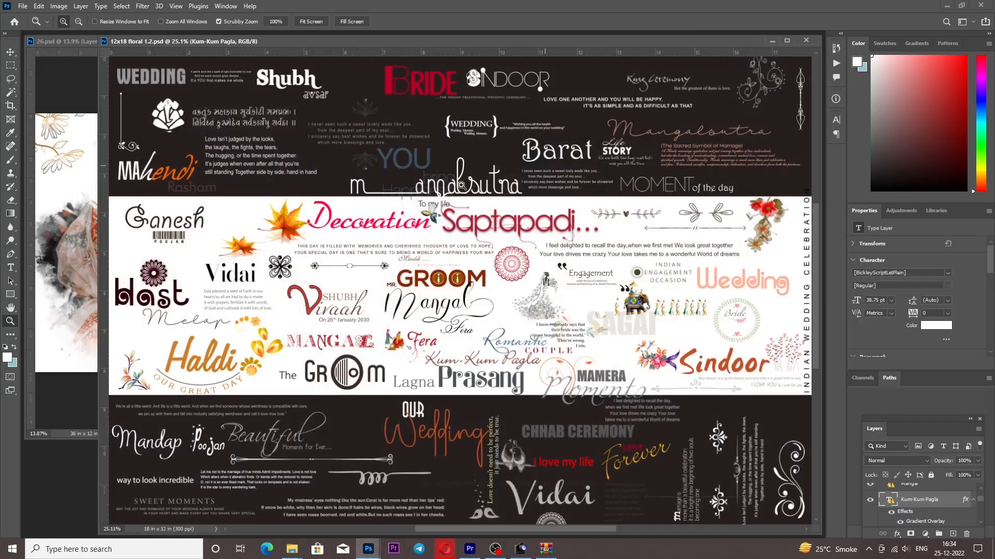
# - Fit 26.psd in its window and place the 12x18 floral 1.2.psd window lower, so both documents are visible
pyautogui.rightClick(342, 301)
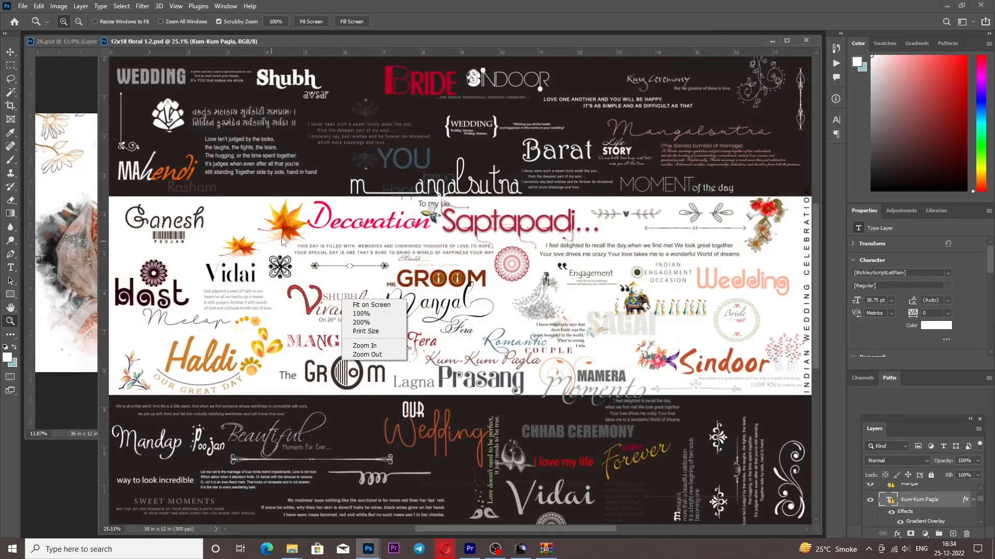
pyautogui.click(61, 187)
pyautogui.rightClick(124, 191)
pyautogui.click(149, 202)
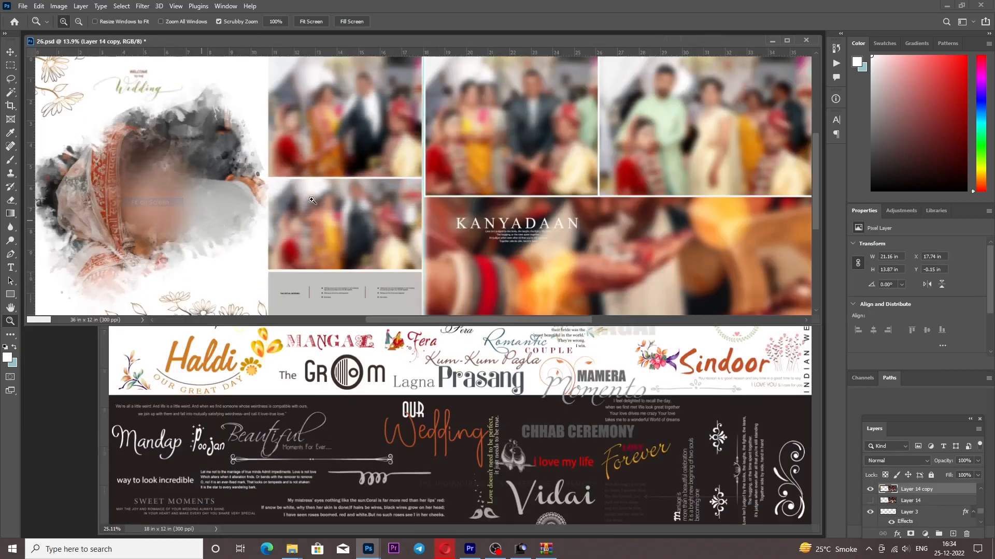
pyautogui.press('v')
pyautogui.click(610, 353)
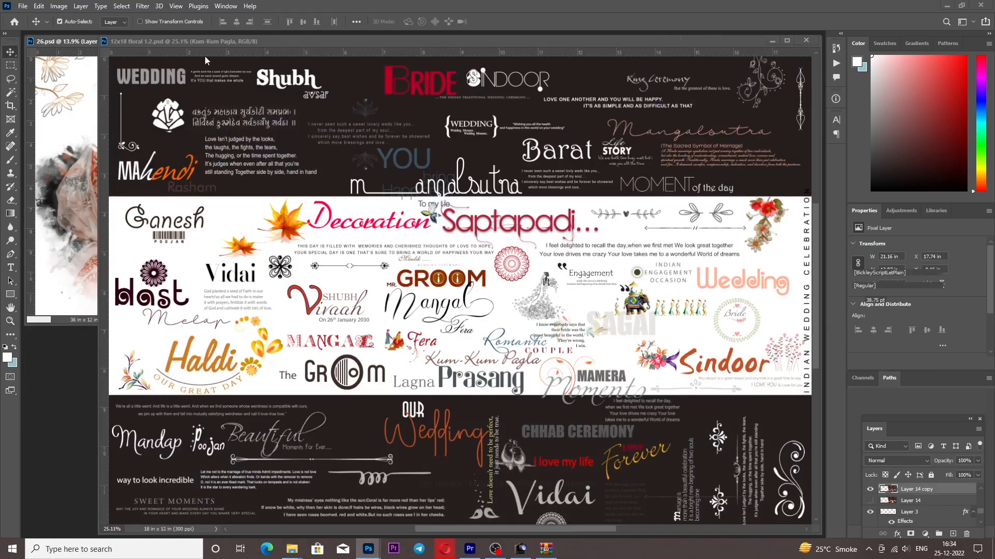
pyautogui.moveTo(215, 42); pyautogui.dragTo(117, 262)
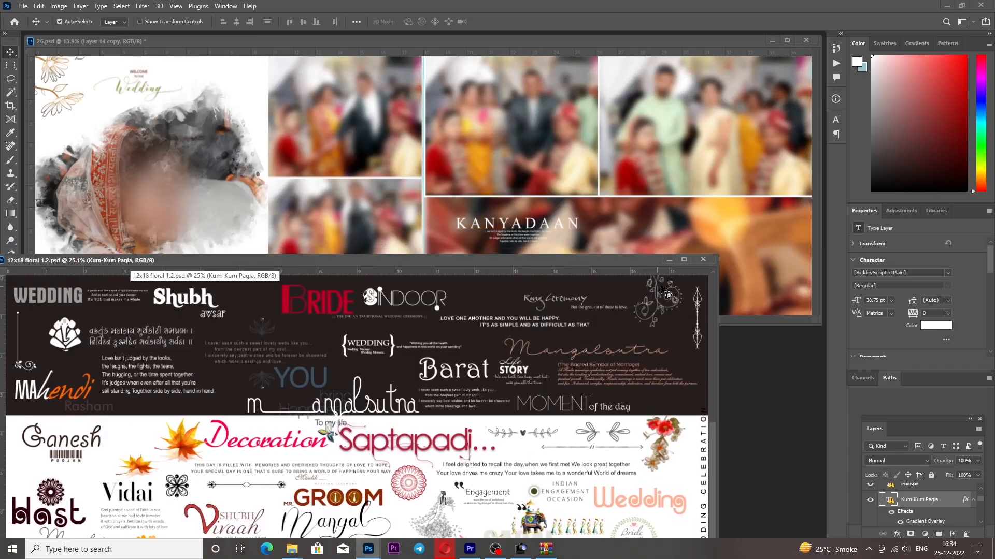
# - Copy the floral corner ornament beside the Ring Ceremony title from 12x18 floral 1.2.psd into 26.psd
pyautogui.scroll(5, 667, 293)
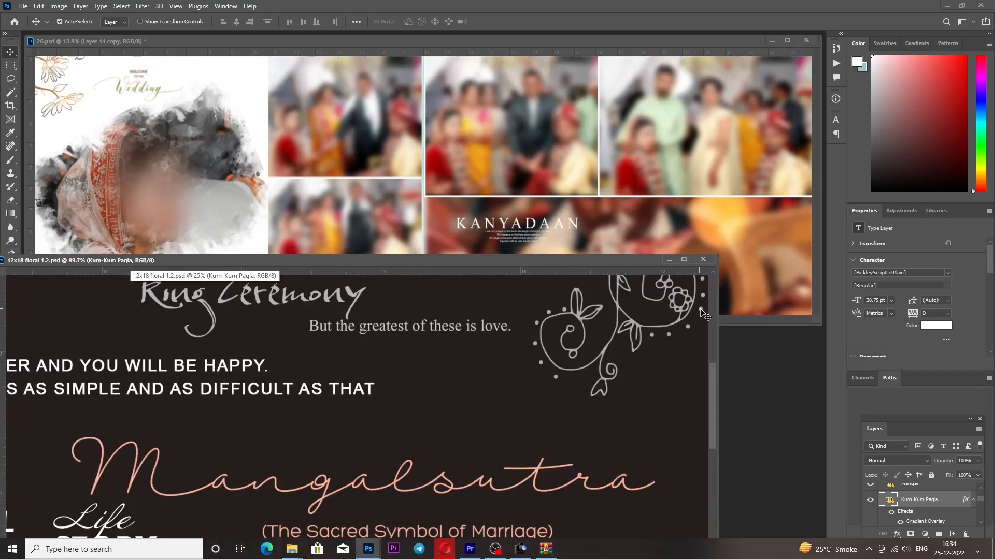
pyautogui.moveTo(703, 312); pyautogui.dragTo(247, 96)
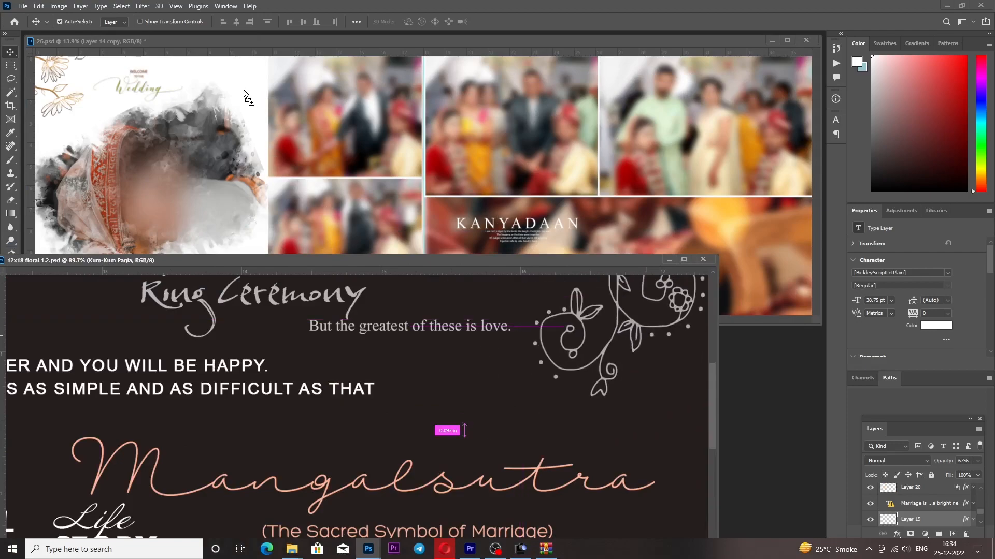
pyautogui.moveTo(158, 119); pyautogui.dragTo(220, 122)
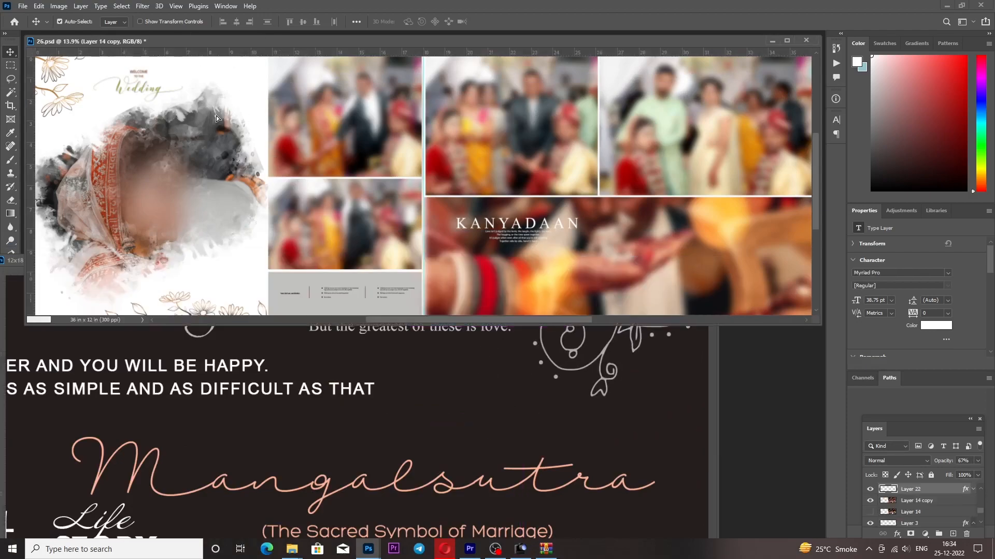
# - Scale the floral ornament to about 1.5 × 1.68 in and move it onto the grey text panel
pyautogui.press('f')
pyautogui.press('ctrl')
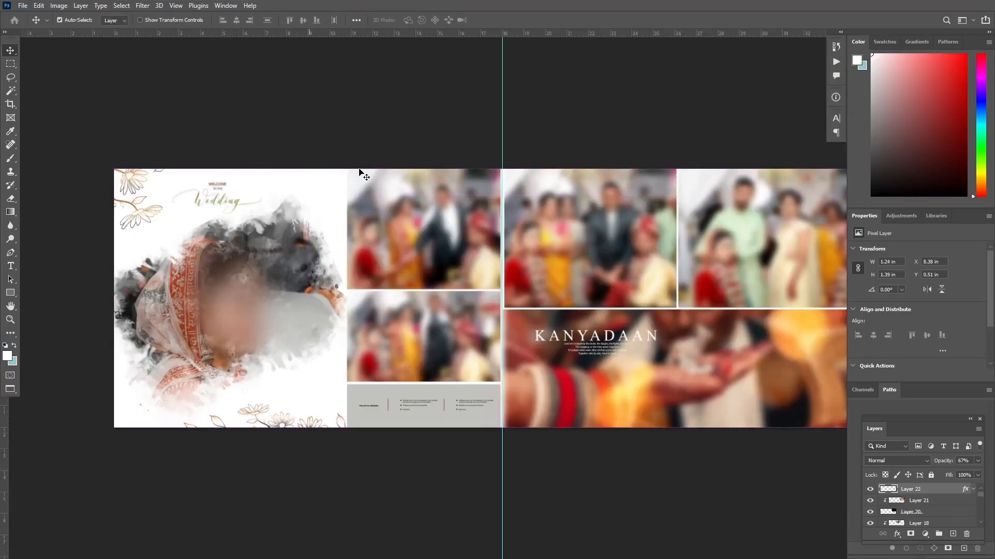
pyautogui.hotkey('ctrl', 't')
pyautogui.moveTo(325, 174); pyautogui.dragTo(328, 171)
pyautogui.press('Return')
pyautogui.hotkey('ctrl', 't')
pyautogui.moveTo(313, 196); pyautogui.dragTo(378, 390)
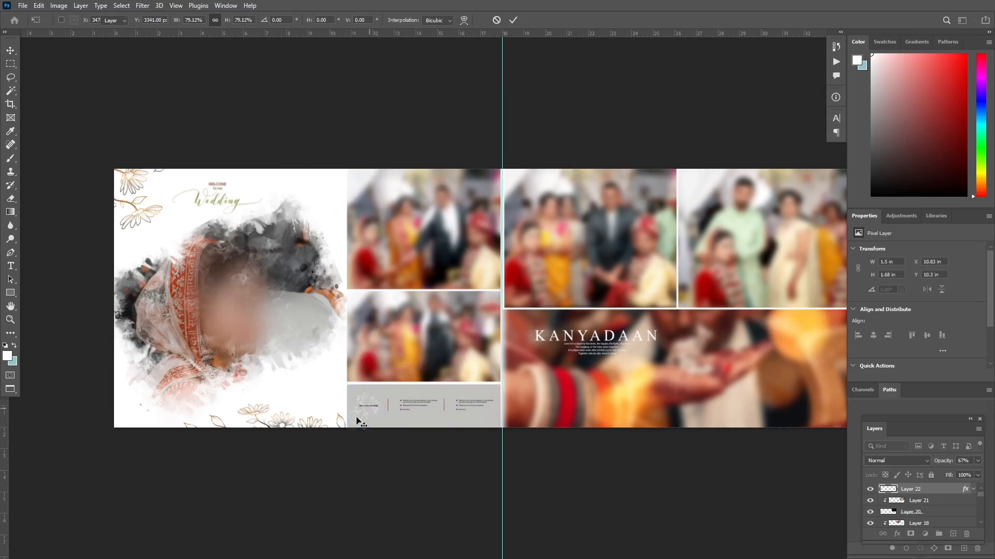
# - Position the floral ornament in the lower-left corner of the grey panel, by The Royal Wedding heading
pyautogui.scroll(5, 361, 425)
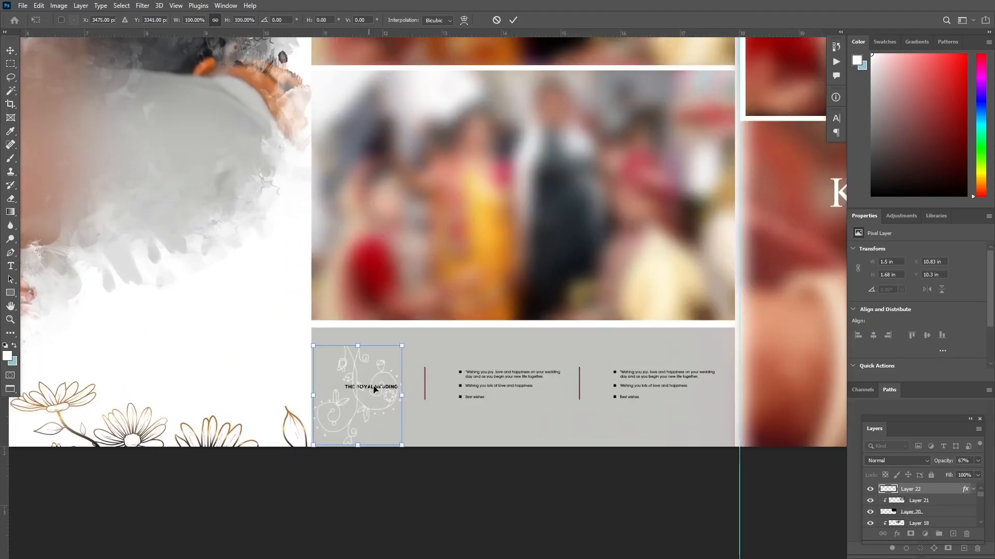
pyautogui.rightClick(375, 389)
pyautogui.click(386, 380)
pyautogui.moveTo(388, 426); pyautogui.dragTo(377, 411)
pyautogui.press('Return')
pyautogui.scroll(-4, 378, 382)
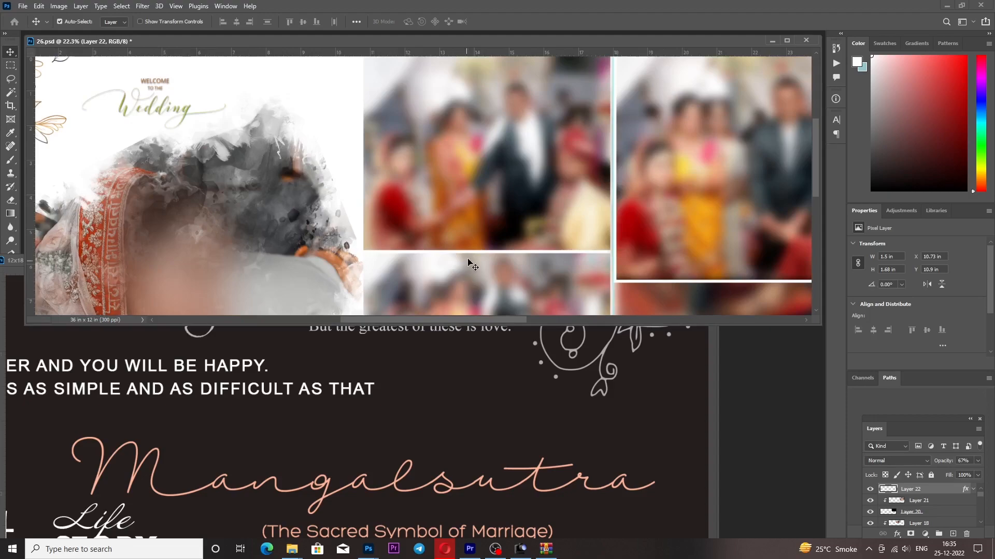
# - Fit both documents in their windows and place the 12x18 floral 1.2.psd window below the 26.psd spread
pyautogui.rightClick(468, 270)
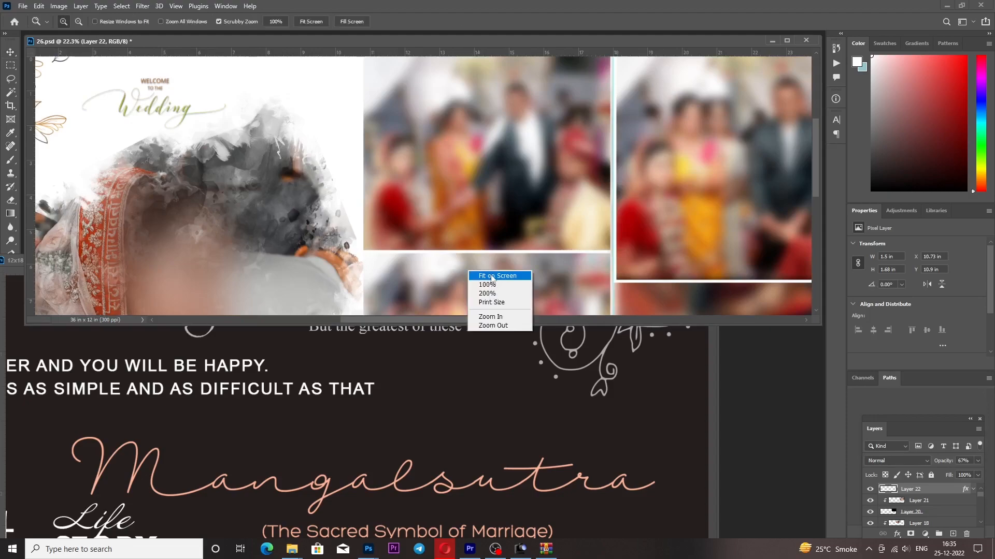
pyautogui.click(492, 277)
pyautogui.click(400, 353)
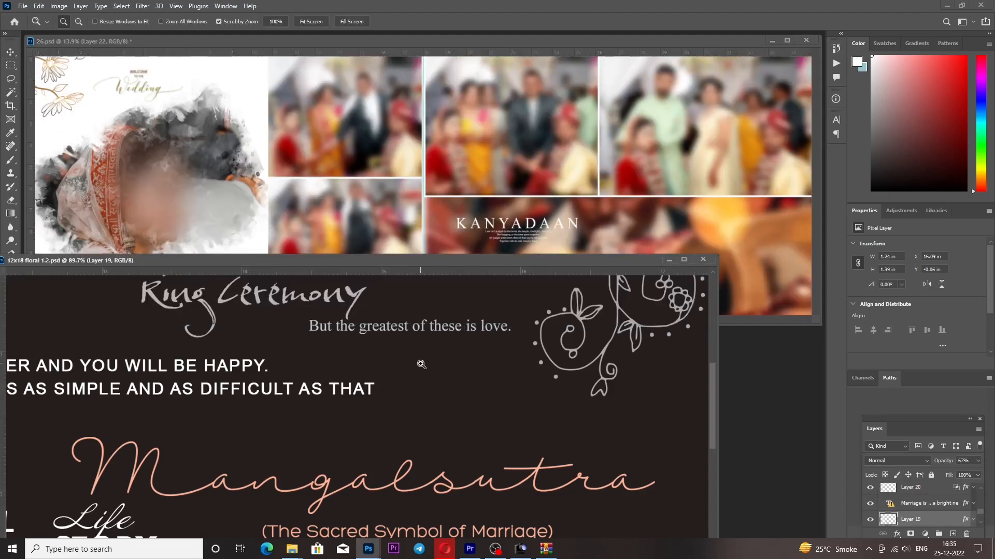
pyautogui.rightClick(418, 363)
pyautogui.click(428, 372)
pyautogui.press('v')
pyautogui.moveTo(158, 44); pyautogui.dragTo(254, 331)
# - Copy the Shubh Avsar title from 12x18 floral 1.2.psd onto the Kanyadaan photo in 26.psd
pyautogui.scroll(2, 293, 366)
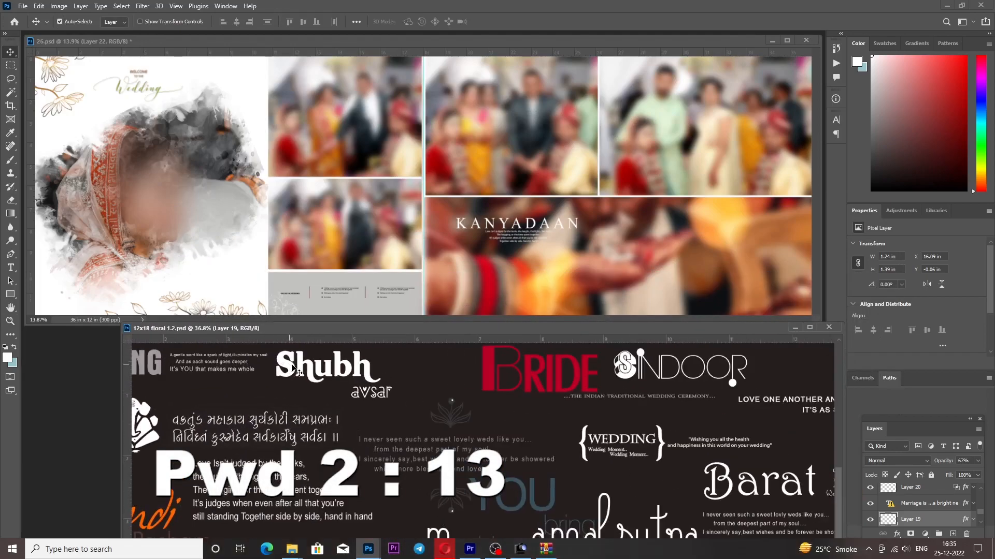
pyautogui.click(619, 209)
pyautogui.moveTo(324, 368); pyautogui.dragTo(611, 251)
pyautogui.press('z')
pyautogui.rightClick(664, 246)
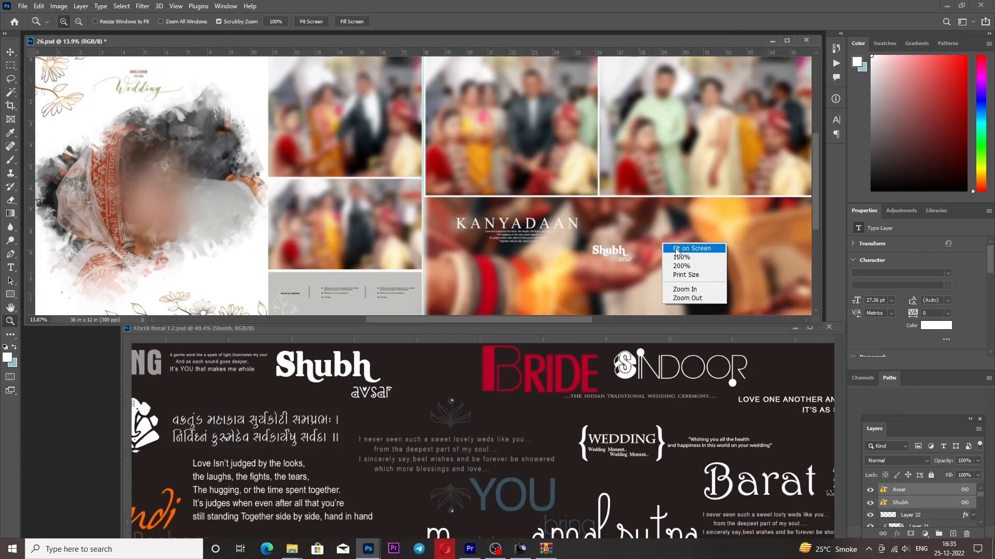
pyautogui.click(676, 250)
# - Enlarge the Shubh Avsar title and move it toward the right part of the Kanyadaan photo
pyautogui.press('v')
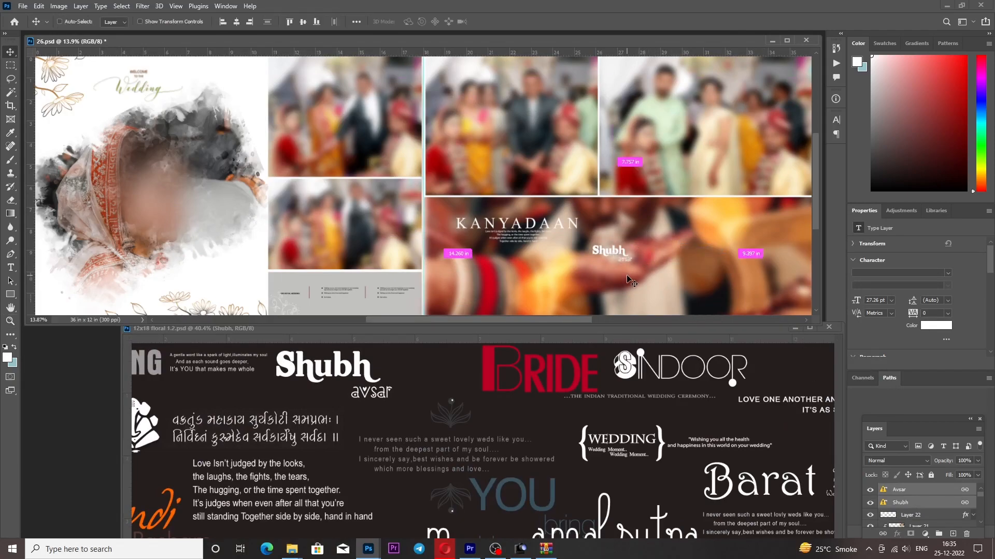
pyautogui.hotkey('ctrl', 't')
pyautogui.press('Return')
pyautogui.moveTo(591, 243); pyautogui.dragTo(720, 265)
pyautogui.press('Return')
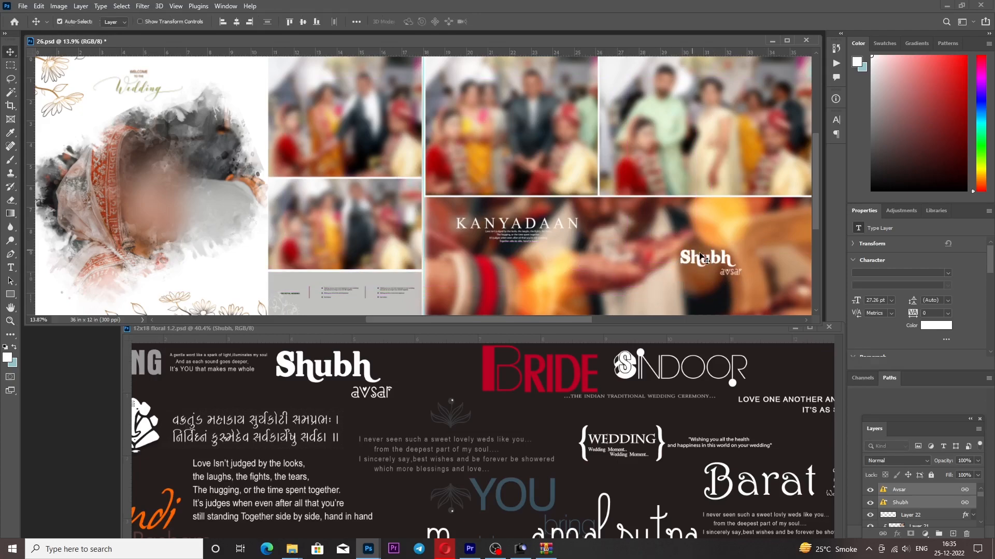
# - Copy the Mandap Poojan title from the lower dark band of 12x18 floral 1.2.psd into 26.psd
pyautogui.keyDown('ctrl'); pyautogui.rightClick(708, 254); pyautogui.keyUp('ctrl')
pyautogui.click(721, 261)
pyautogui.click(427, 371)
pyautogui.moveTo(421, 331); pyautogui.dragTo(381, 162)
pyautogui.keyDown('ctrl'); pyautogui.rightClick(324, 378); pyautogui.keyUp('ctrl')
pyautogui.click(327, 382)
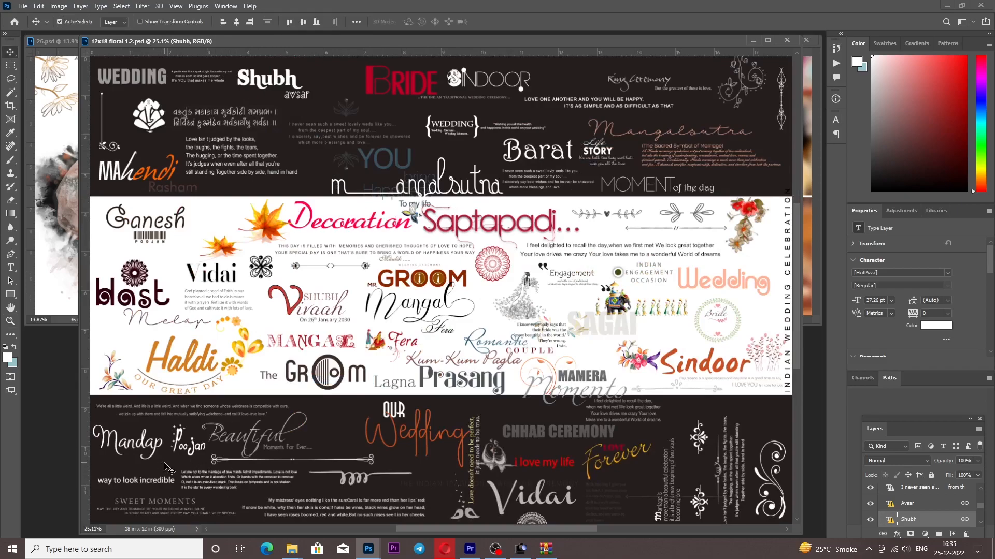
pyautogui.scroll(4, 164, 467)
pyautogui.moveTo(149, 443); pyautogui.dragTo(327, 441)
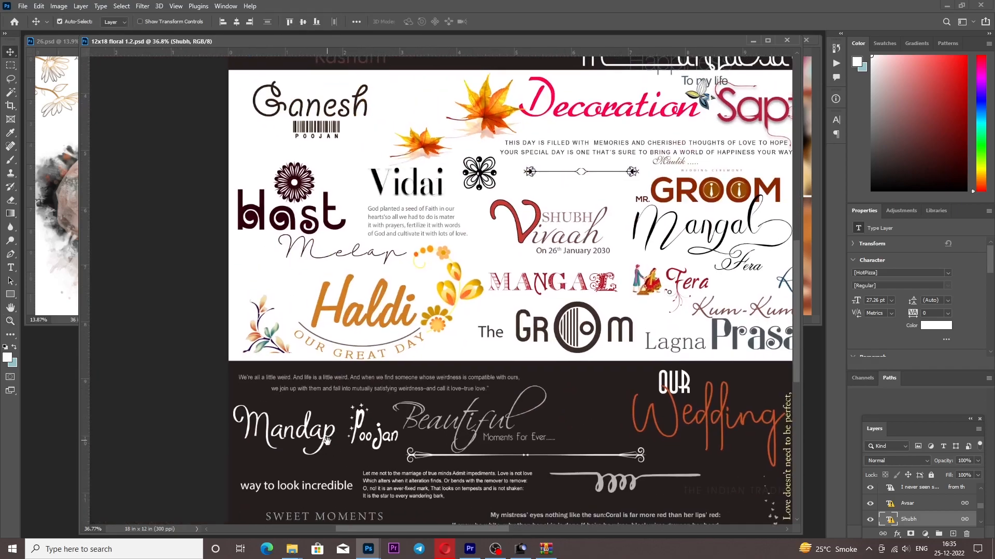
pyautogui.scroll(3, 327, 441)
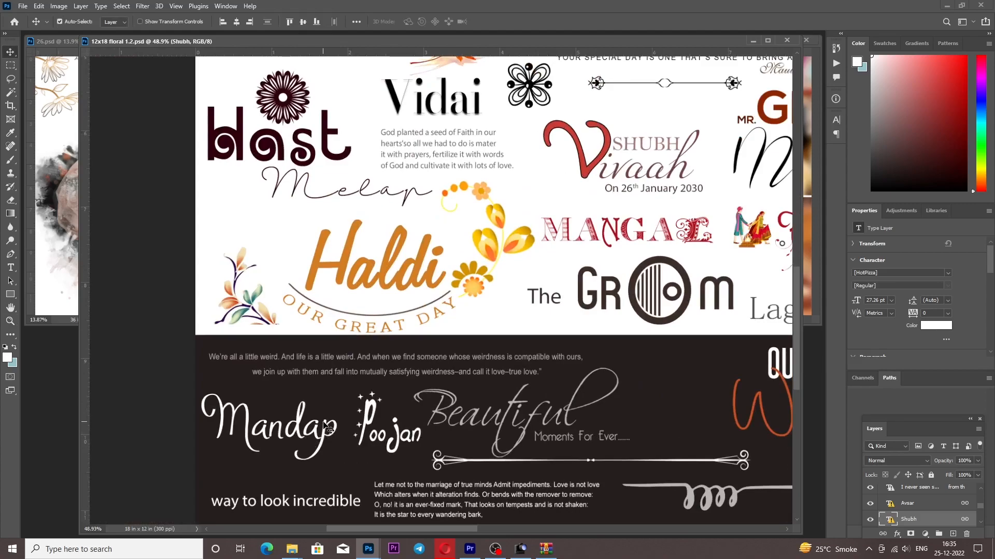
pyautogui.moveTo(324, 437); pyautogui.dragTo(142, 235)
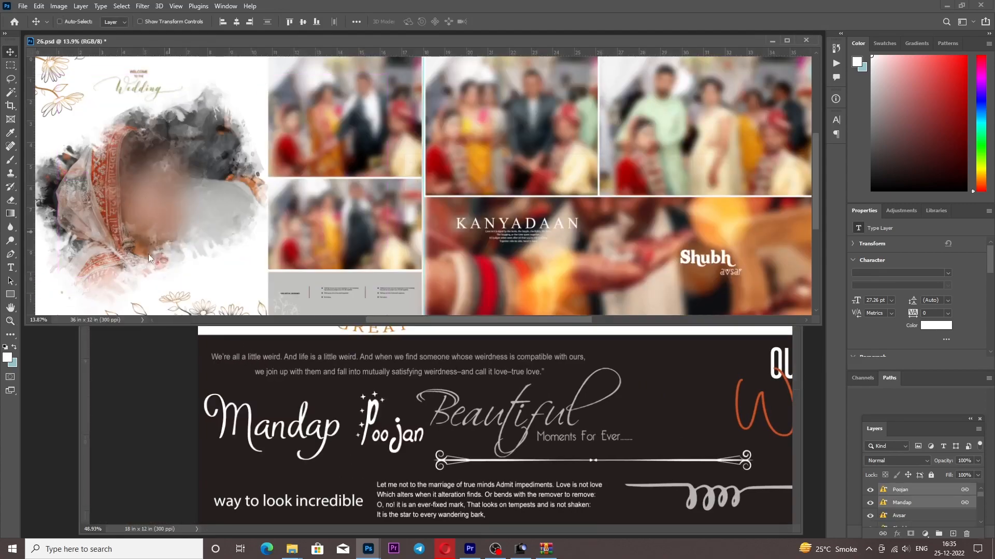
# - Move the Mandap Poojan title onto the Kanyadaan photo, between the Kanyadaan and Shubh Avsar titles
pyautogui.hotkey('ctrl', 't')
pyautogui.click(609, 250)
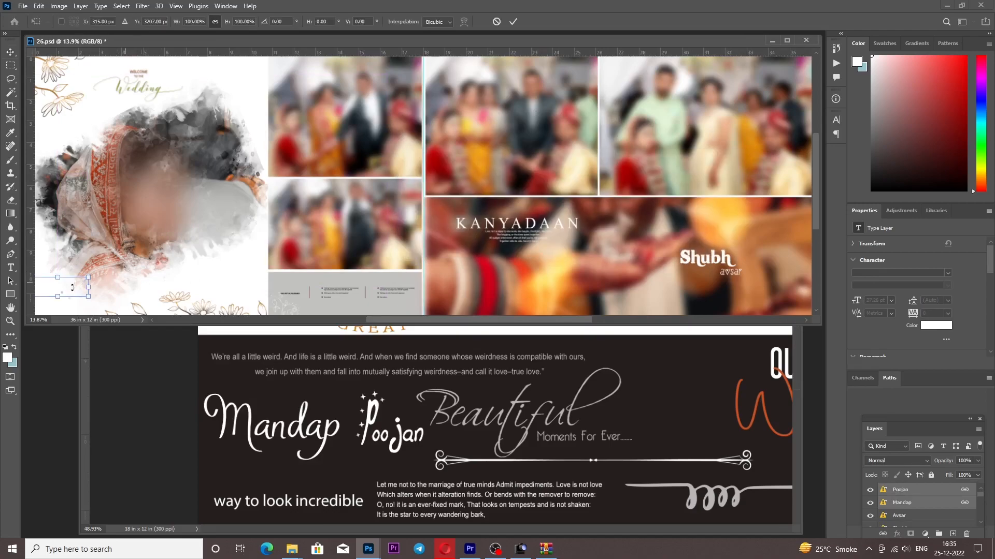
pyautogui.moveTo(82, 286); pyautogui.dragTo(637, 247)
pyautogui.scroll(5, 638, 227)
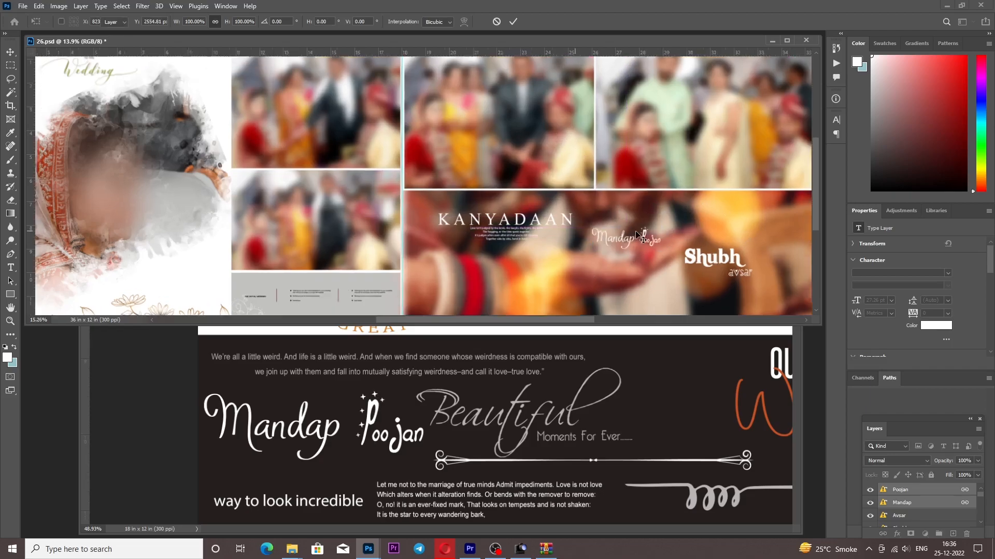
pyautogui.press('Return')
pyautogui.press('z')
pyautogui.rightClick(661, 237)
pyautogui.click(691, 242)
pyautogui.press('v')
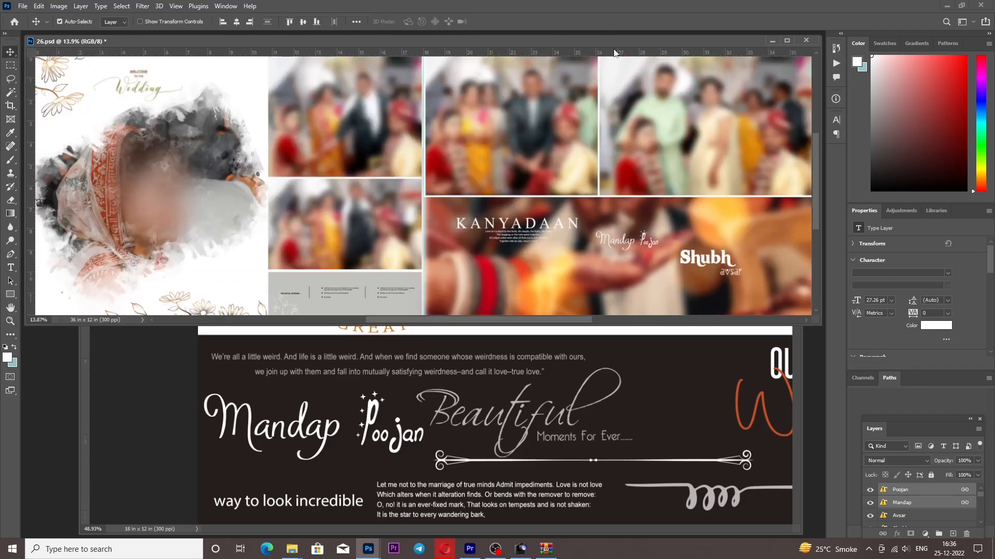
# - Copy the leafy heart divider beside the Saptapadi title from 12x18 floral 1.2.psd into 26.psd
pyautogui.click(519, 445)
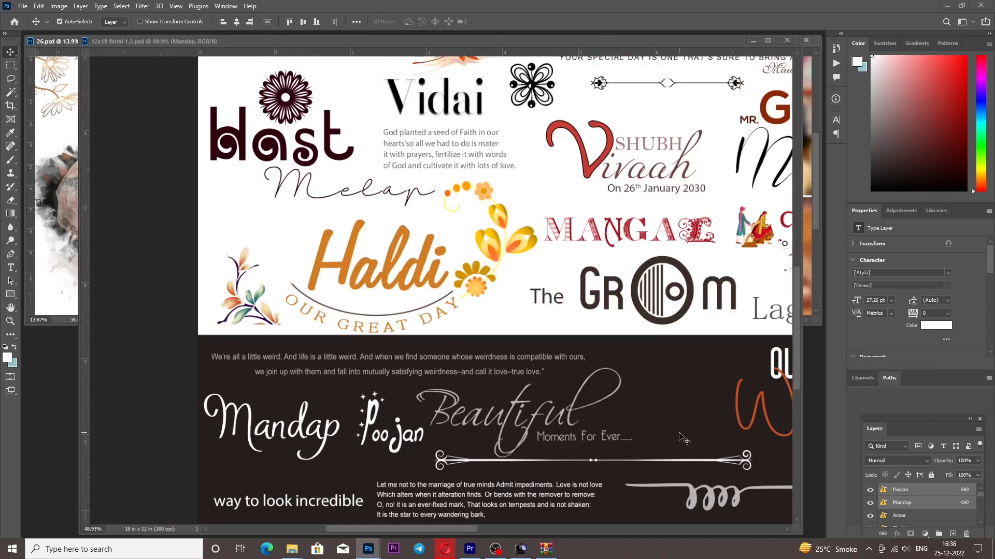
pyautogui.click(678, 440)
pyautogui.press('z')
pyautogui.rightClick(660, 423)
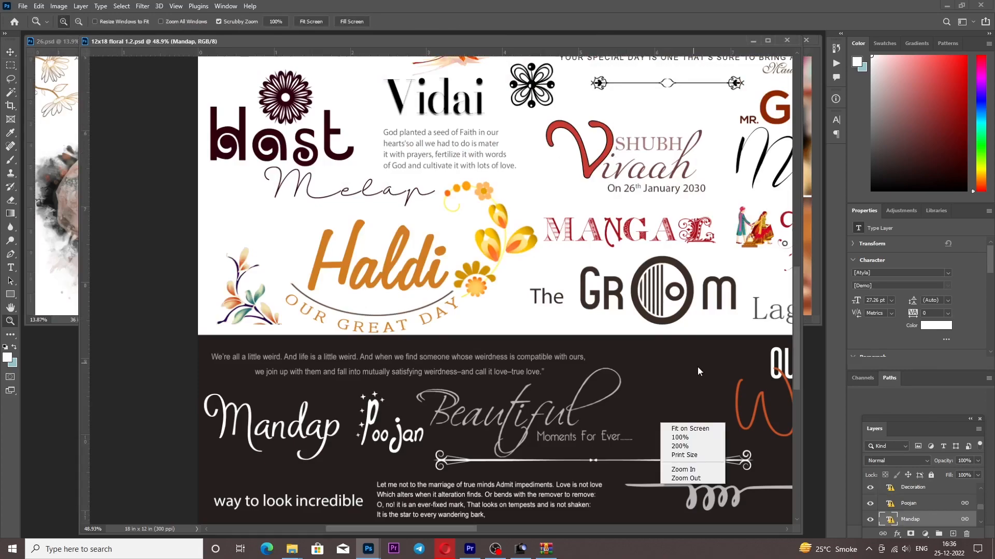
pyautogui.click(690, 428)
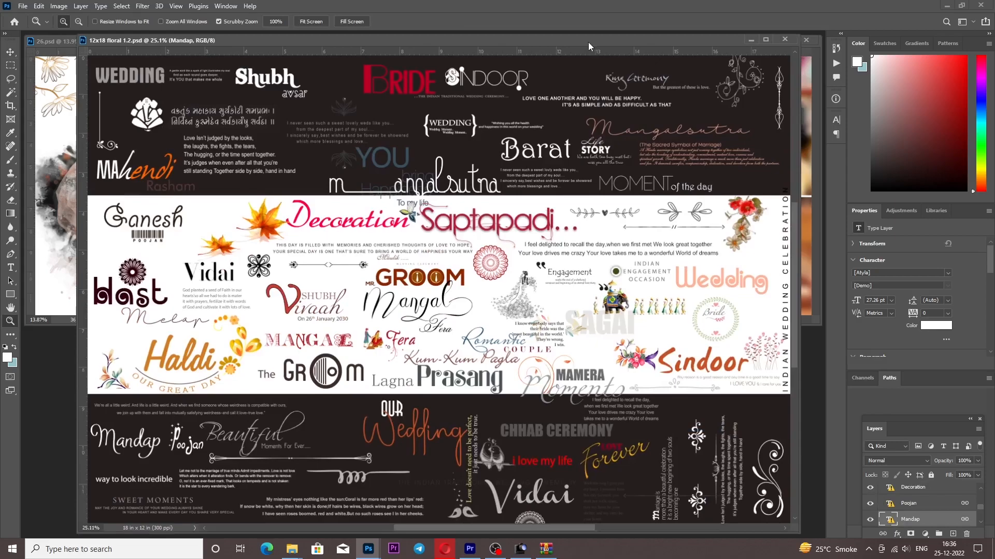
pyautogui.moveTo(588, 42); pyautogui.dragTo(459, 182)
pyautogui.click(468, 349)
pyautogui.press('v')
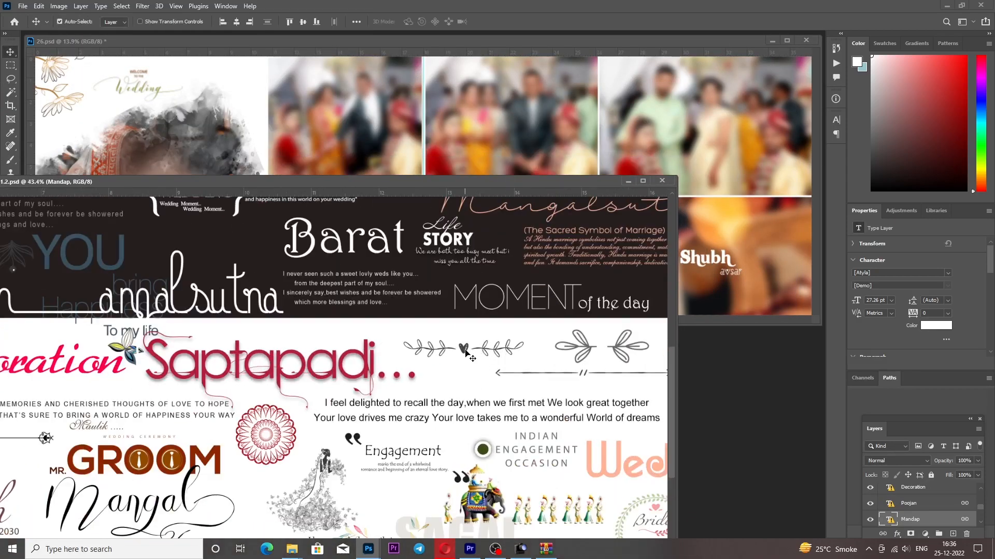
pyautogui.click(699, 222)
# - Scale the leafy heart divider to about 2.44 × 0.36 in and place it just below the Mandap Poojan title
pyautogui.hotkey('ctrl', 't')
pyautogui.moveTo(682, 218); pyautogui.dragTo(641, 261)
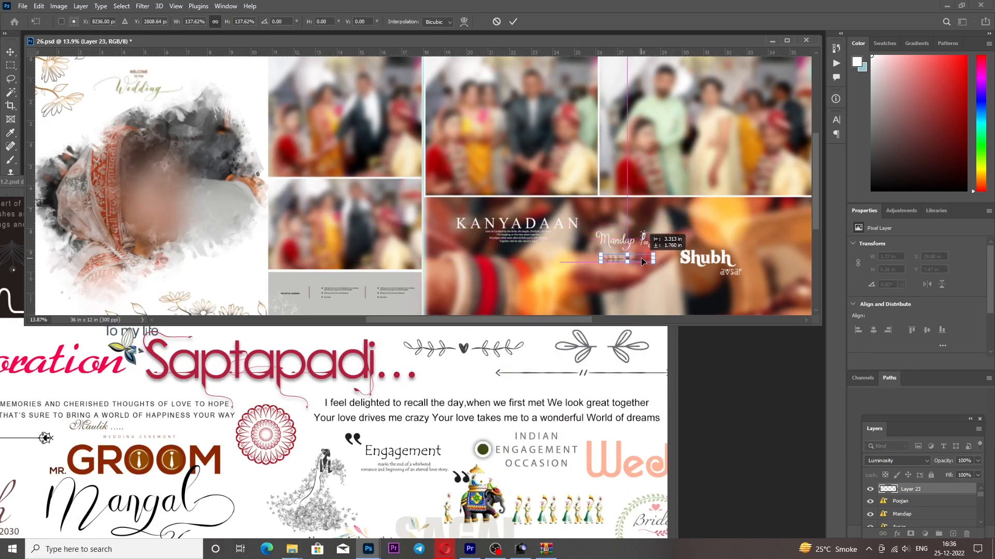
pyautogui.press('Return')
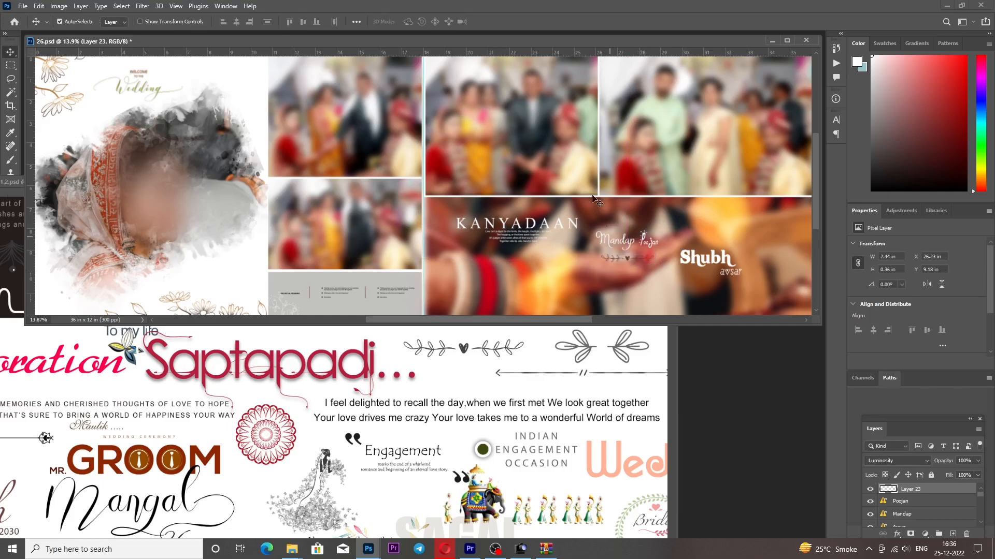
# - Give the leafy heart divider below the Mandap Poojan title a white (ffffff) Color Overlay in its layer style
pyautogui.rightClick(951, 492)
pyautogui.click(865, 51)
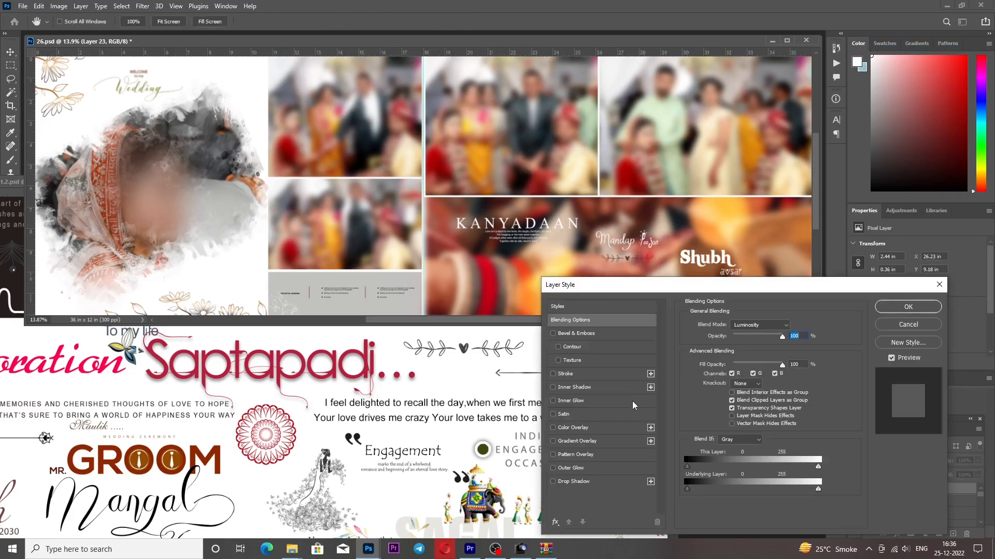
pyautogui.click(576, 428)
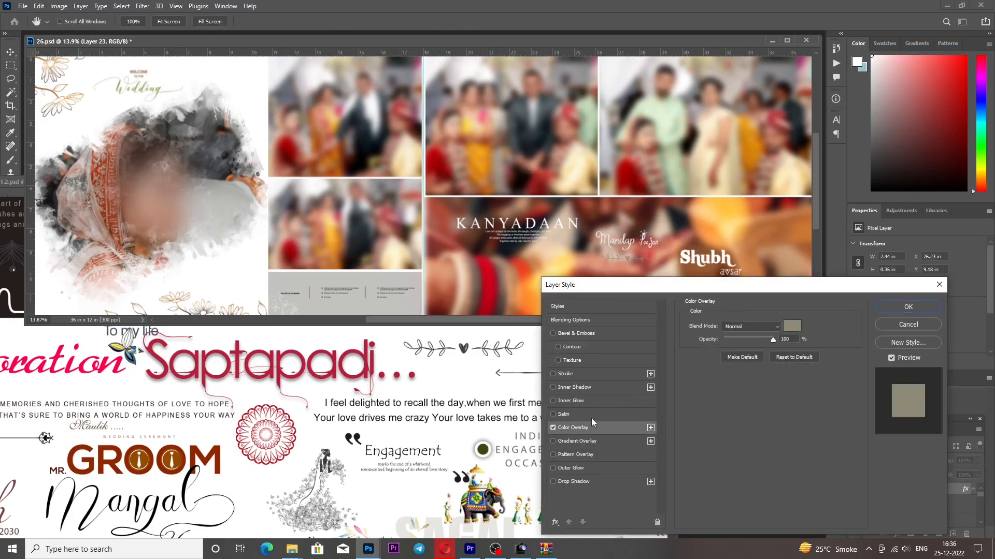
pyautogui.click(791, 327)
pyautogui.moveTo(258, 355); pyautogui.dragTo(238, 339)
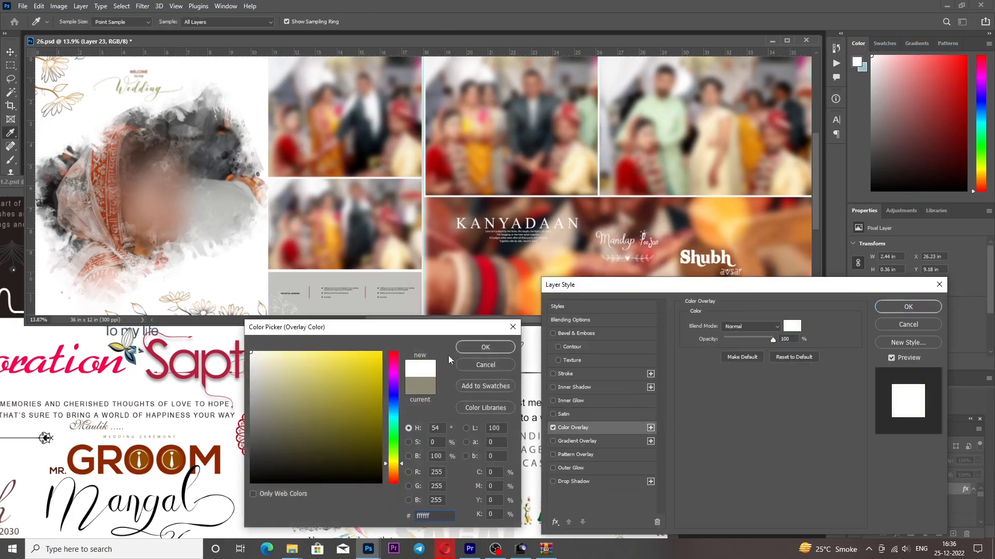
pyautogui.click(482, 348)
pyautogui.click(908, 306)
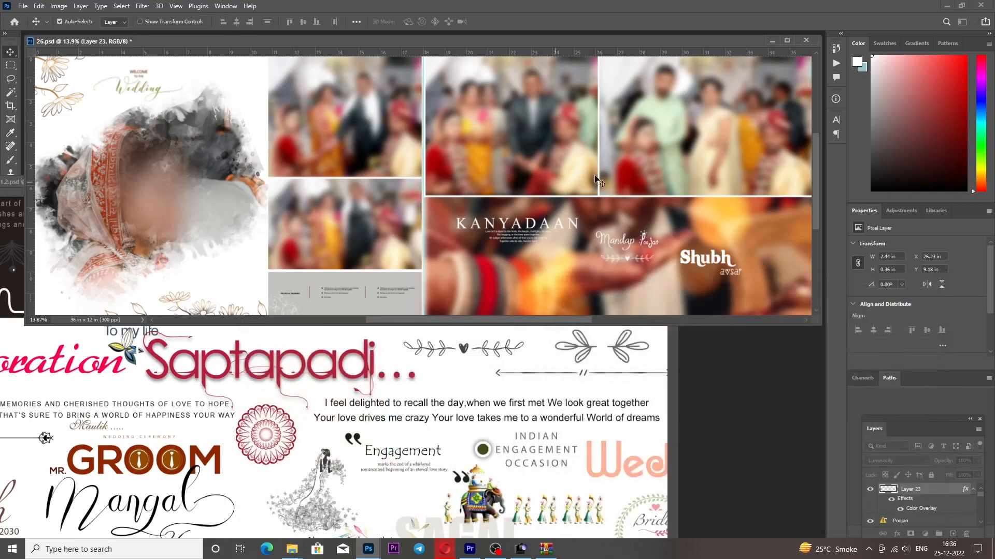
# - Move the leafy heart divider closer beneath the Mandap Poojan title, to about X 26.44 in, Y 9.05 in
pyautogui.scroll(3, 639, 225)
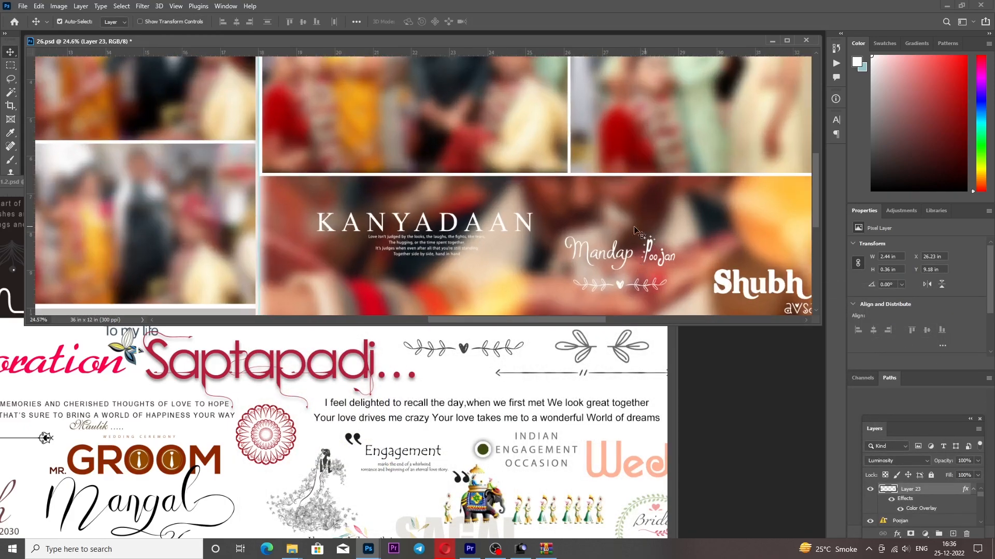
pyautogui.moveTo(621, 288); pyautogui.dragTo(628, 280)
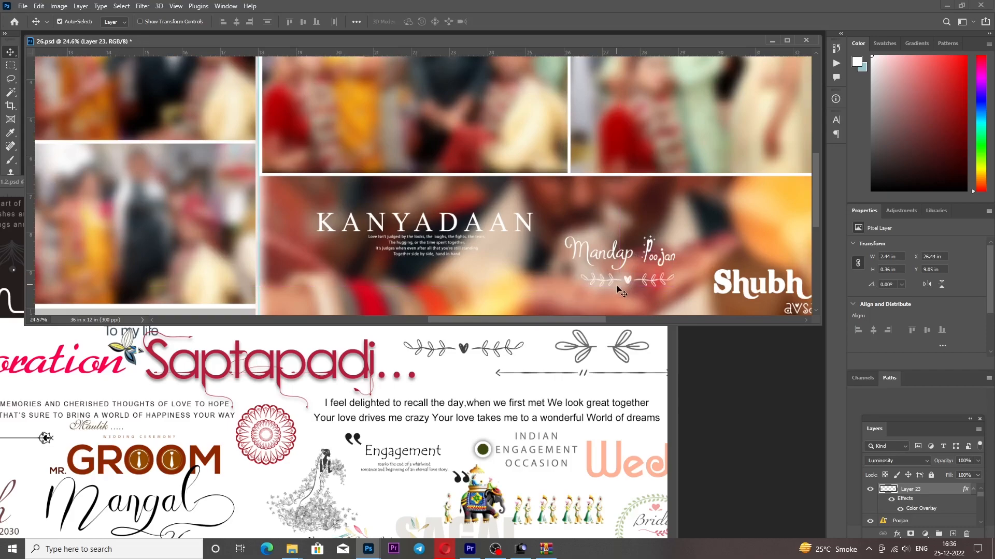
pyautogui.scroll(-3, 617, 284)
pyautogui.rightClick(568, 249)
pyautogui.click(590, 255)
# - Copy The Groom title from the lower part of the white band in 12x18 floral 1.2.psd into 26.psd
pyautogui.click(446, 349)
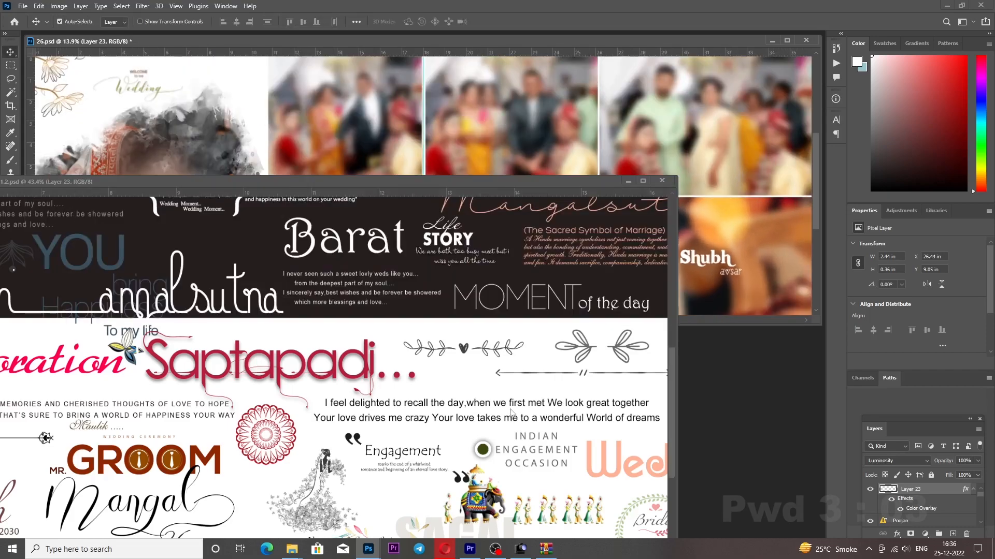
pyautogui.rightClick(445, 348)
pyautogui.click(500, 357)
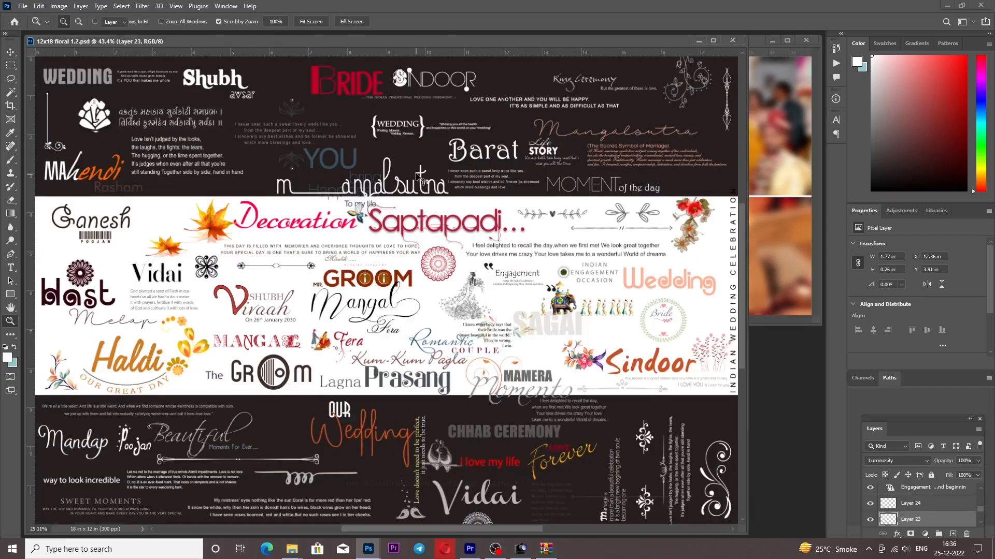
pyautogui.press('v')
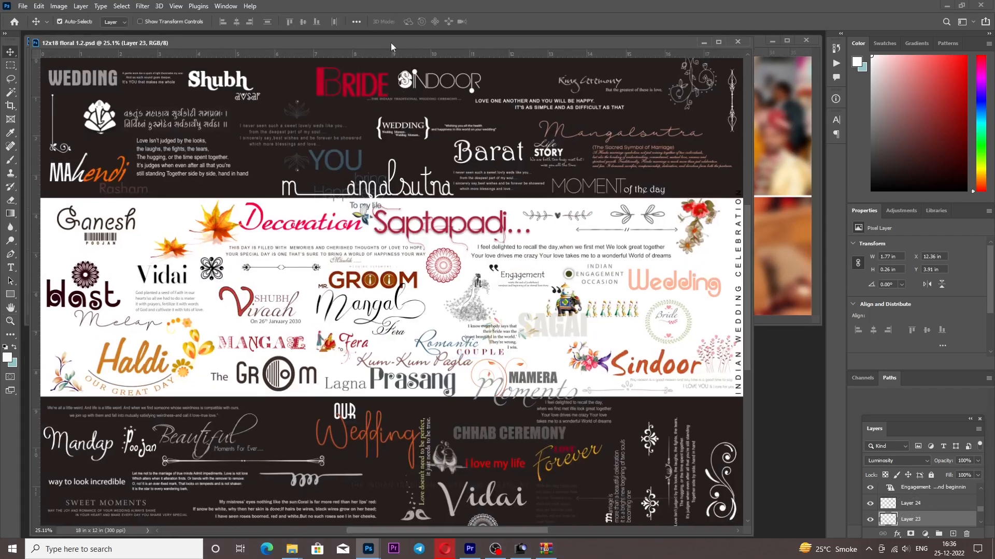
pyautogui.moveTo(391, 42); pyautogui.dragTo(477, 117)
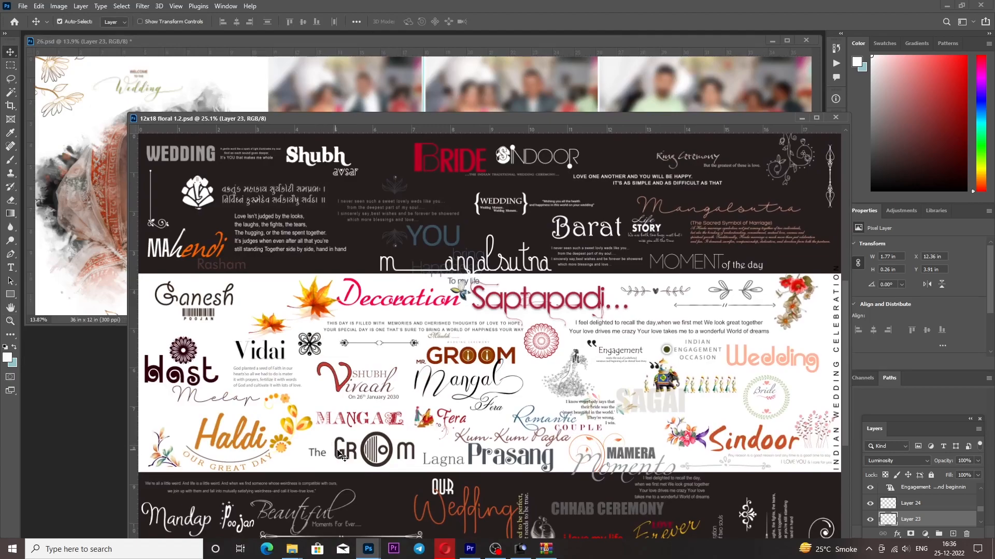
pyautogui.click(340, 455)
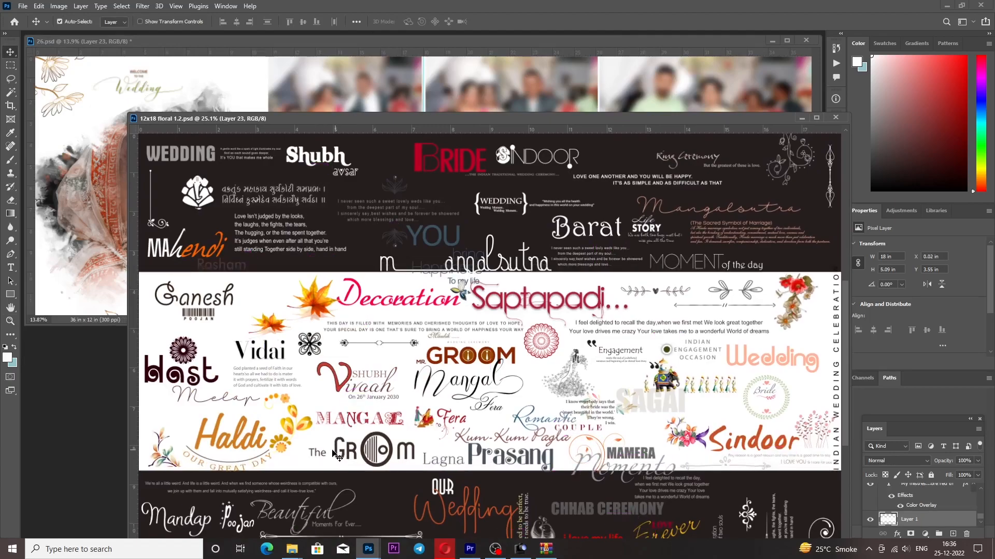
pyautogui.scroll(2, 340, 455)
pyautogui.moveTo(340, 455); pyautogui.dragTo(278, 390)
pyautogui.moveTo(99, 295); pyautogui.dragTo(96, 290)
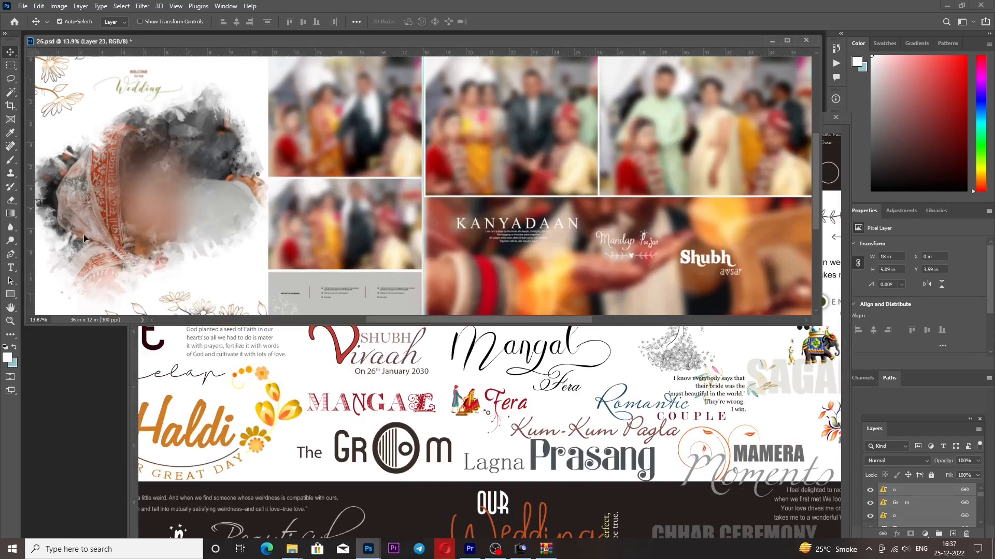
# - Move The Groom title over the line-drawn flowers at the lower right of the bride portrait page
pyautogui.rightClick(180, 263)
pyautogui.click(194, 269)
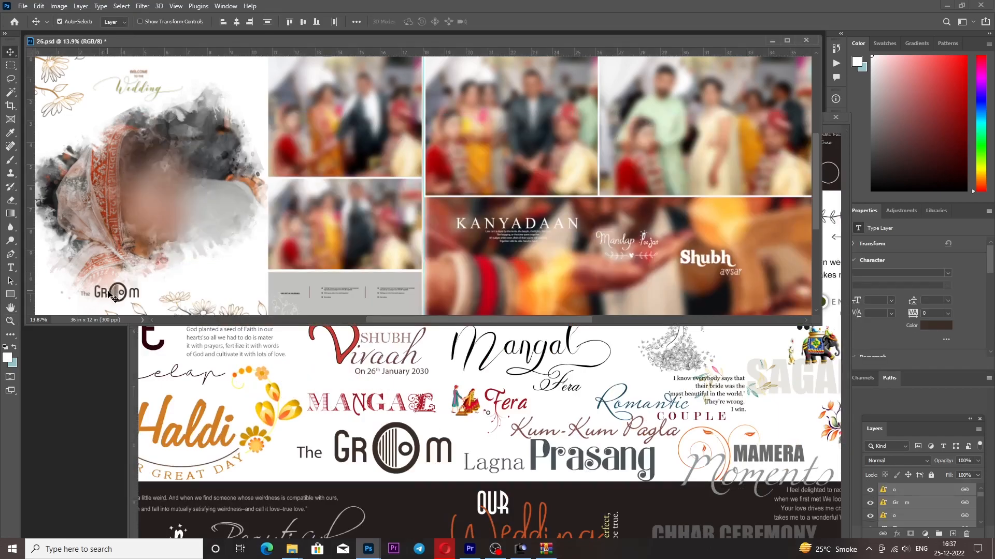
pyautogui.moveTo(115, 299); pyautogui.dragTo(226, 294)
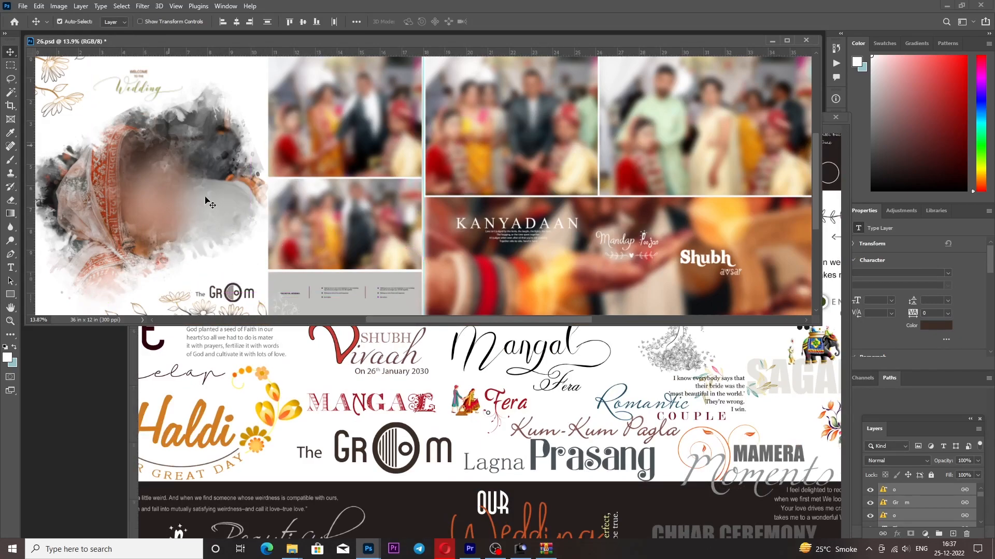
pyautogui.rightClick(252, 289)
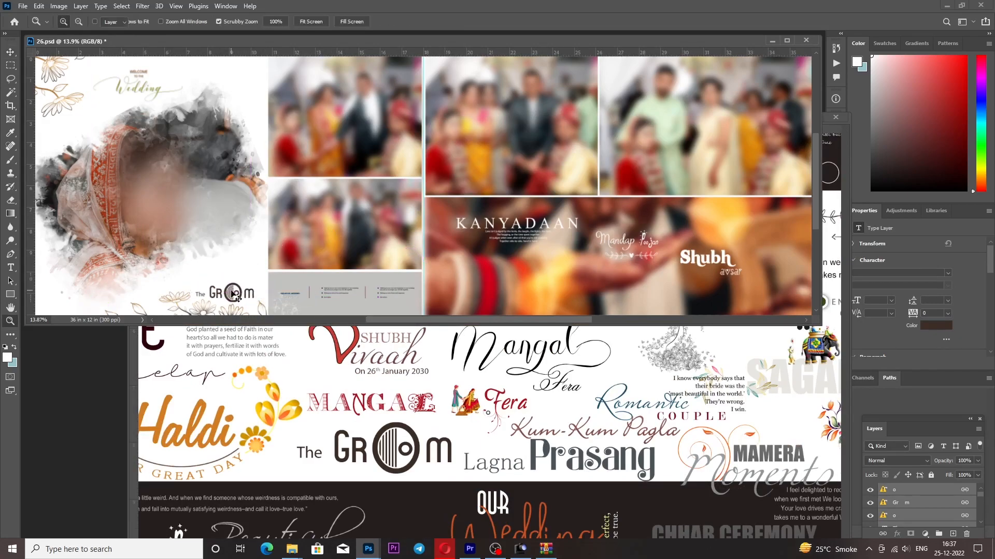
pyautogui.click(240, 294)
pyautogui.scroll(4, 236, 297)
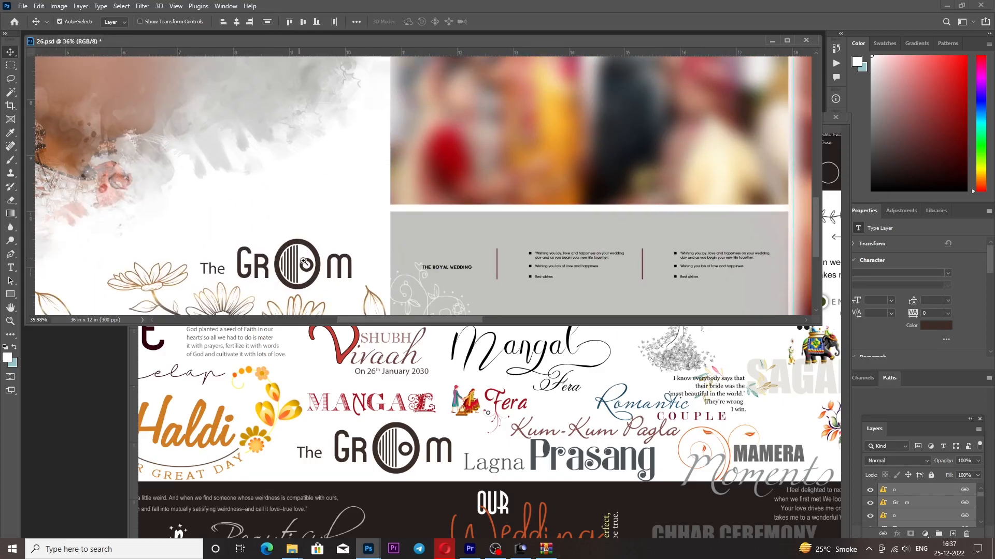
pyautogui.rightClick(303, 261)
pyautogui.click(309, 269)
pyautogui.press('v')
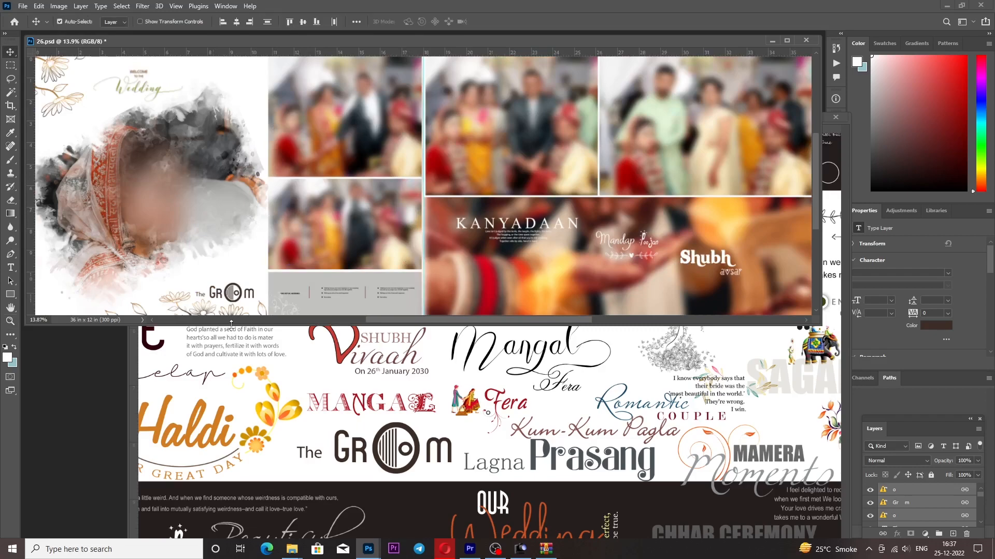
# - Copy the Mangal Fera title with its couple illustration from 12x18 floral 1.2.psd into 26.psd, just above The Groom title
pyautogui.click(370, 417)
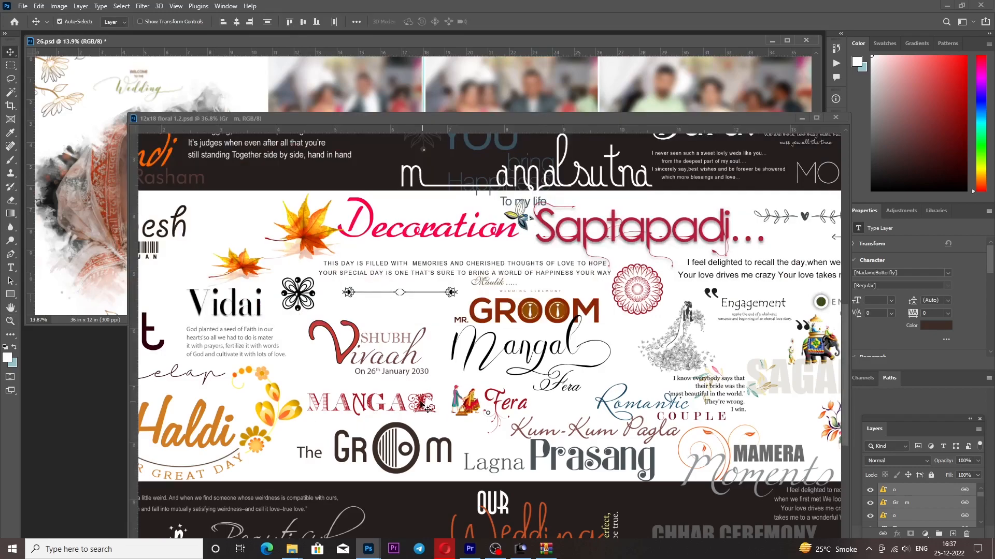
pyautogui.moveTo(424, 407); pyautogui.dragTo(198, 280)
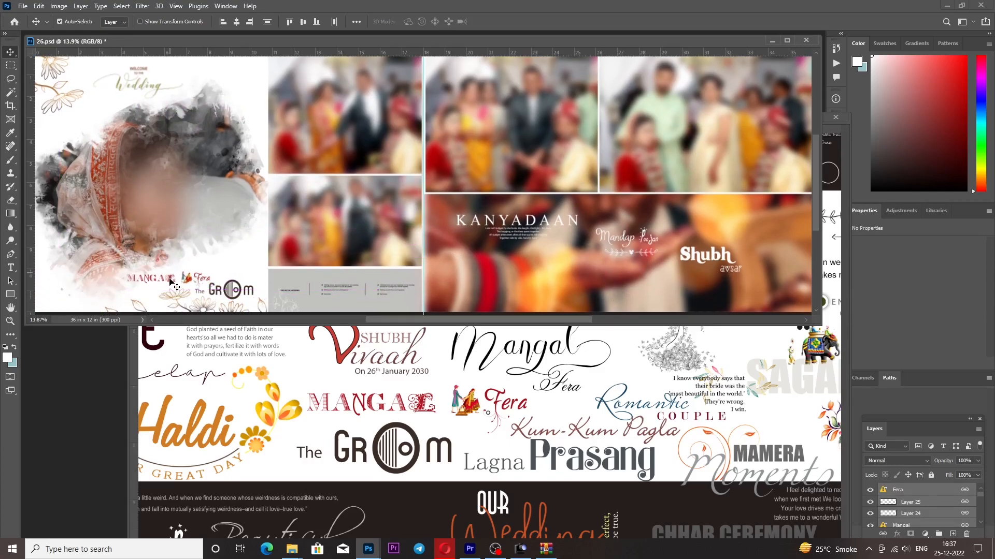
pyautogui.scroll(5, 171, 282)
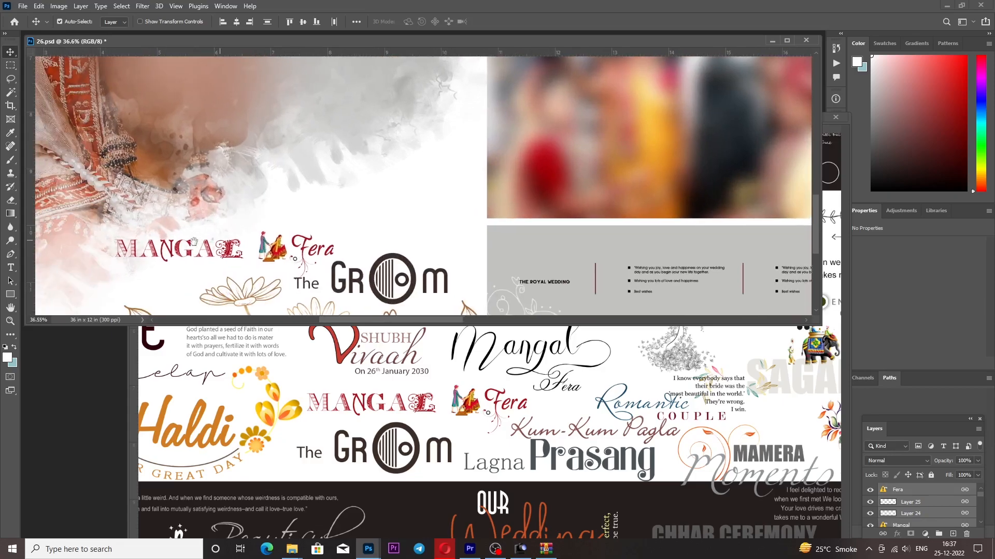
pyautogui.scroll(2, 193, 241)
pyautogui.moveTo(217, 261); pyautogui.dragTo(284, 266)
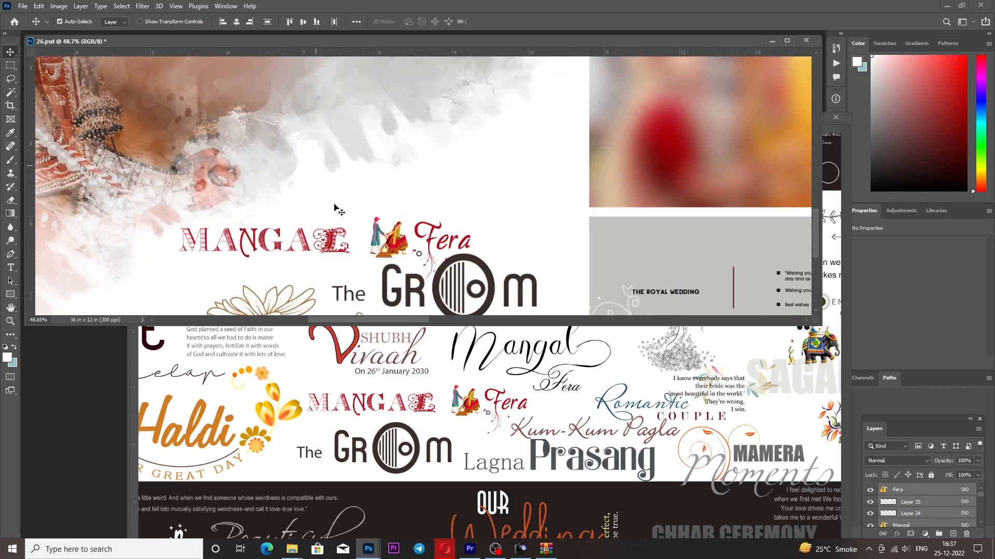
pyautogui.scroll(-7, 407, 227)
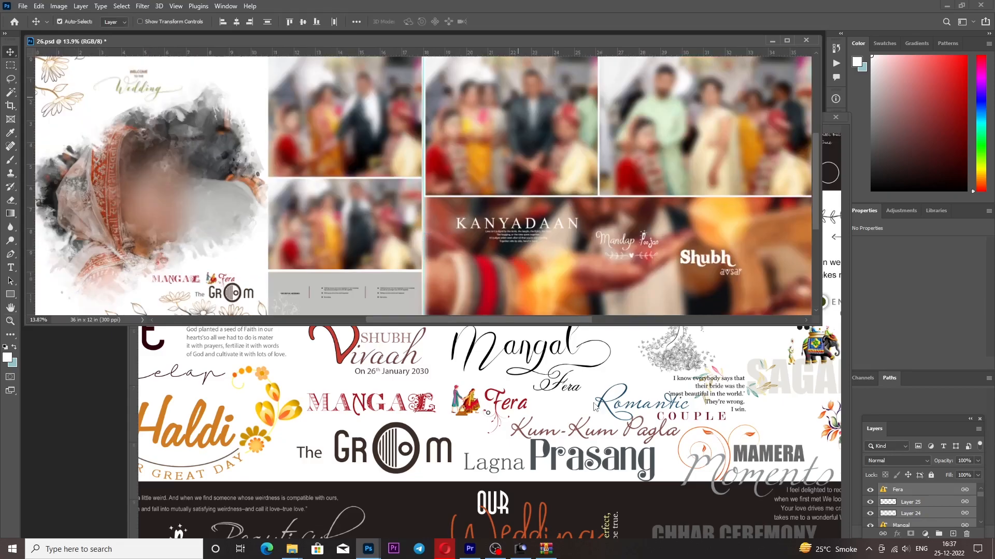
# - Copy the elephant procession ornament from 12x18 floral 1.2.psd into 26.psd and place it near the page's bottom edge, left of The Groom title
pyautogui.click(523, 433)
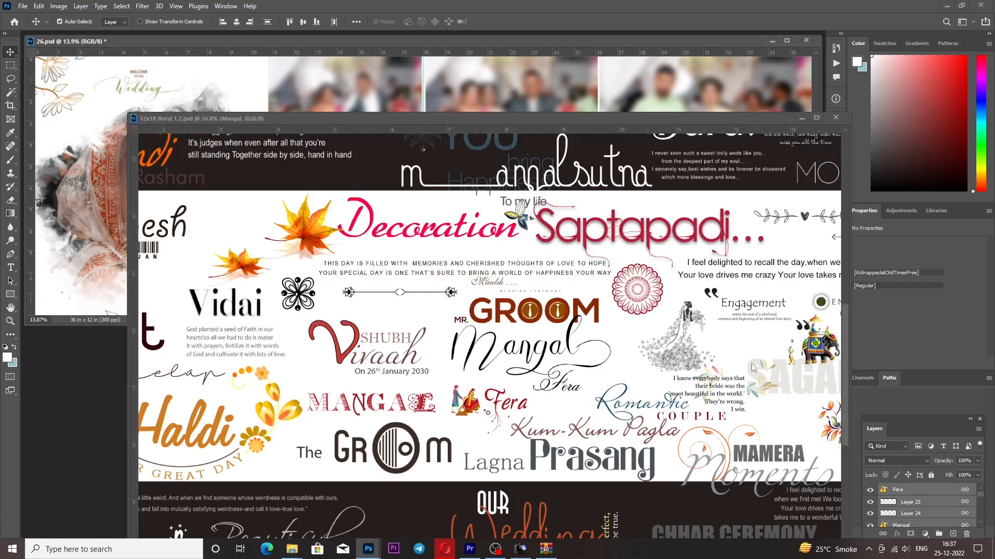
pyautogui.moveTo(811, 429); pyautogui.dragTo(317, 101)
pyautogui.moveTo(233, 87); pyautogui.dragTo(181, 79)
pyautogui.moveTo(262, 84); pyautogui.dragTo(46, 307)
pyautogui.press('f')
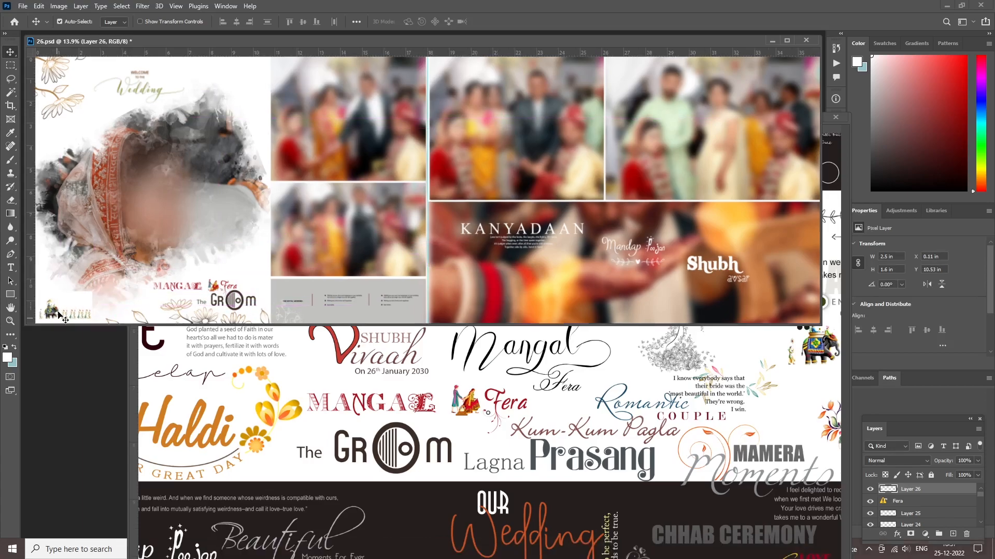
pyautogui.scroll(3, 174, 352)
pyautogui.moveTo(229, 224); pyautogui.dragTo(334, 96)
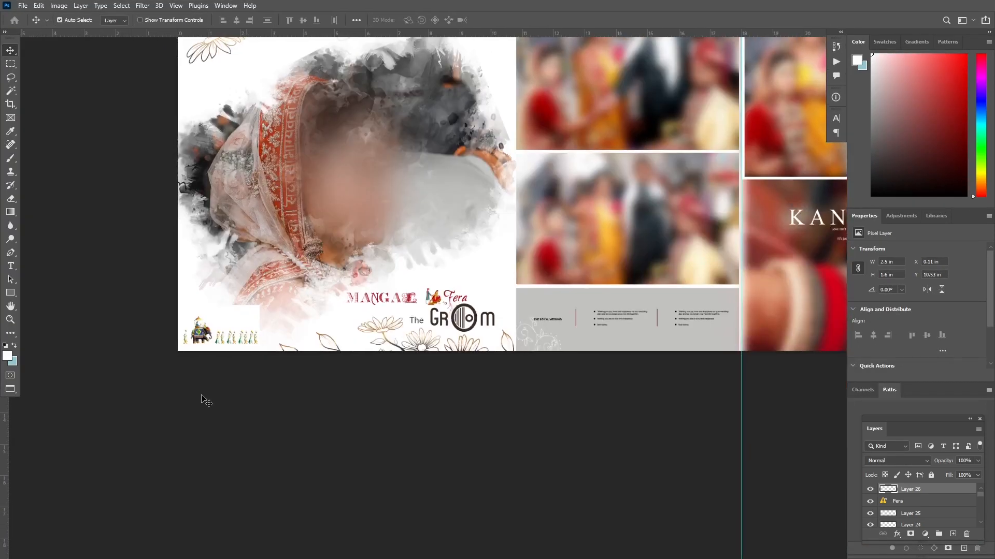
pyautogui.scroll(2, 252, 355)
pyautogui.moveTo(203, 342); pyautogui.dragTo(353, 321)
pyautogui.scroll(-2, 337, 295)
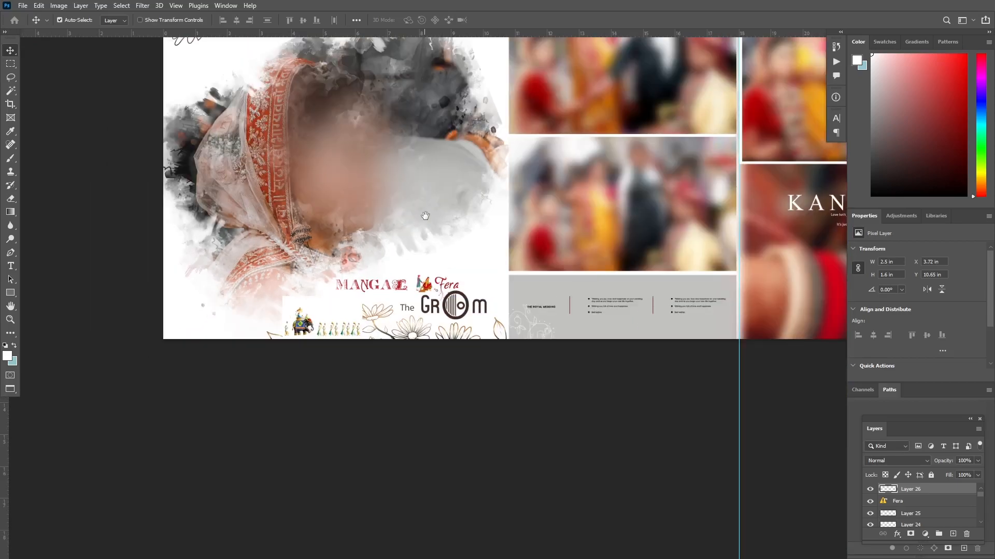
# - Move the Welcome to the Wedding title to the bride page's lower-left corner and the elephant procession above the portrait, at about X 3.11 in, Y 0.32 in
pyautogui.moveTo(424, 216); pyautogui.dragTo(438, 316)
pyautogui.moveTo(345, 422); pyautogui.dragTo(298, 423)
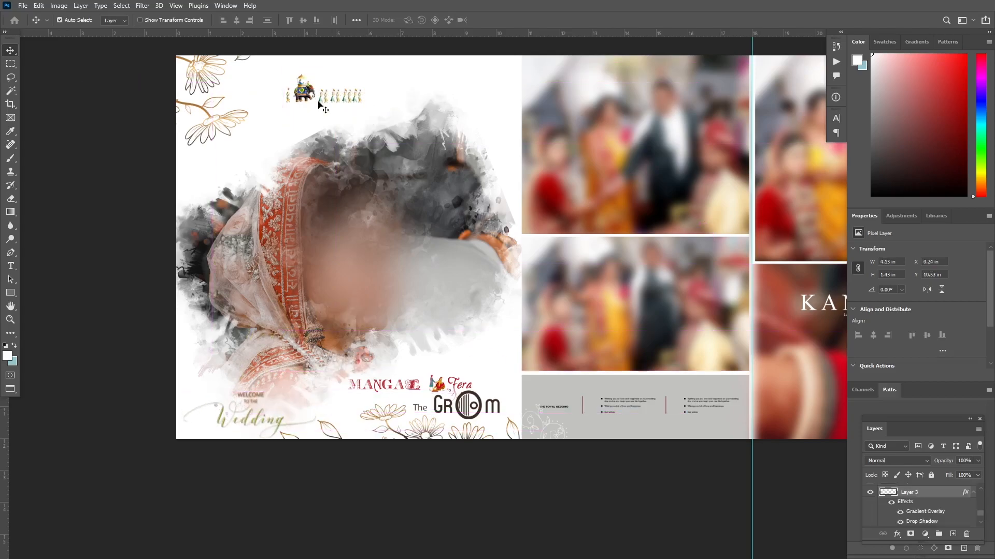
pyautogui.scroll(2, 314, 94)
pyautogui.moveTo(297, 92); pyautogui.dragTo(285, 98)
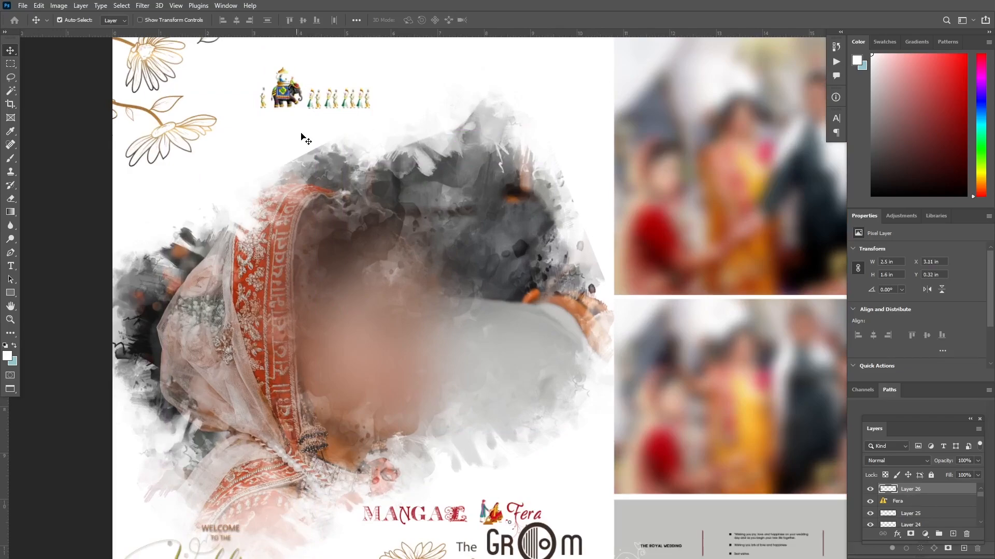
pyautogui.scroll(-1, 301, 136)
pyautogui.press('f')
pyautogui.press('f')
pyautogui.press('f')
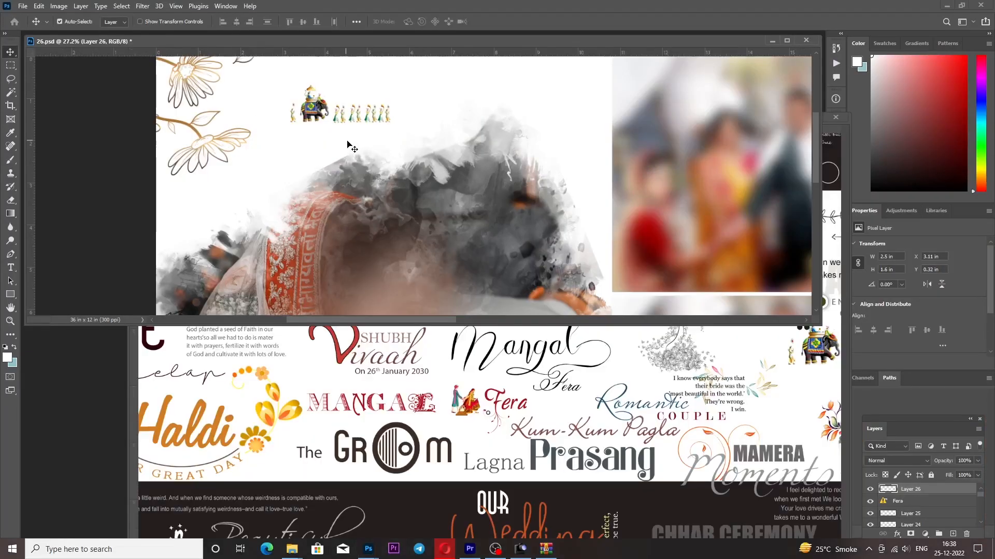
pyautogui.rightClick(367, 156)
pyautogui.click(376, 162)
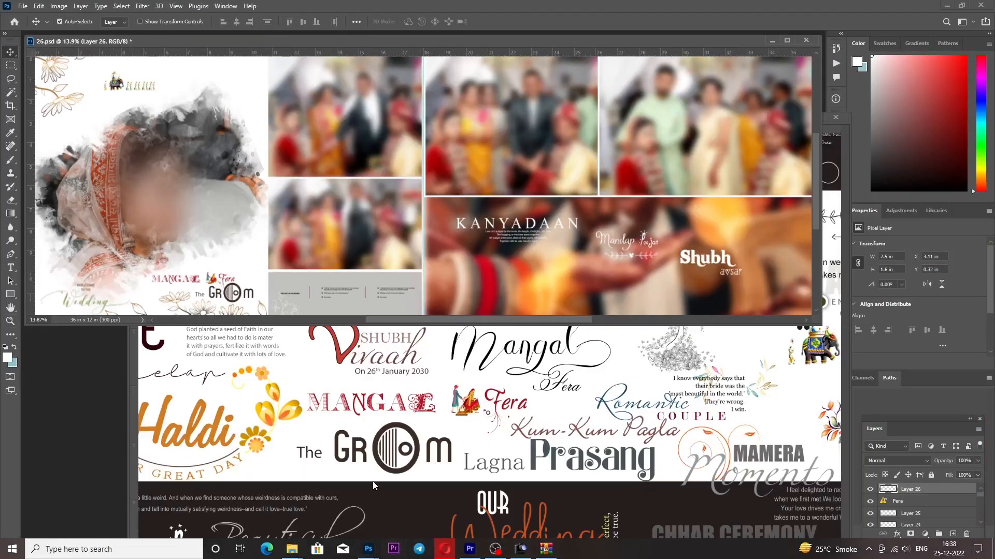
# - Copy the Saptapadi title from 12x18 floral 1.2.psd into 26.psd, above the bride portrait and right of the elephant procession
pyautogui.click(495, 402)
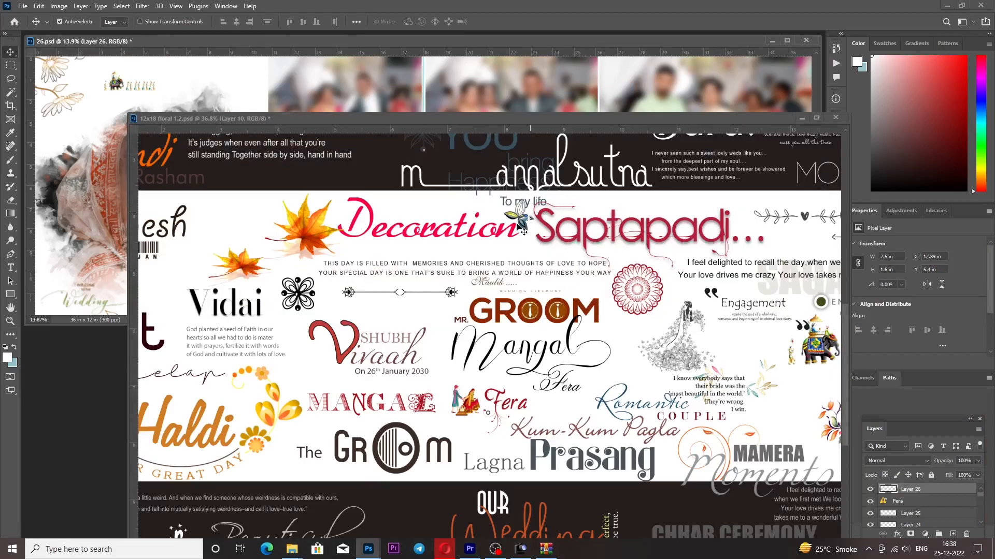
pyautogui.moveTo(595, 119); pyautogui.dragTo(480, 212)
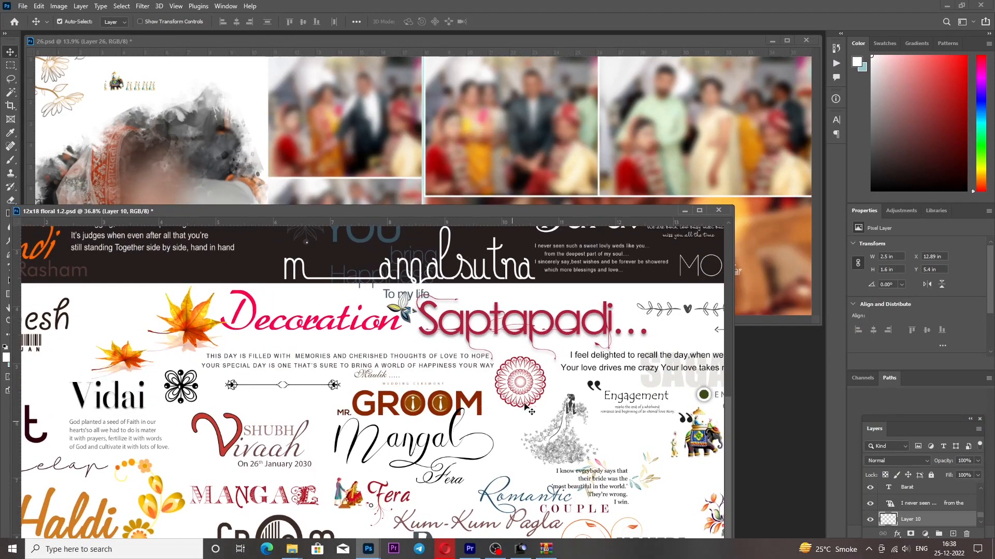
pyautogui.moveTo(435, 326); pyautogui.dragTo(231, 139)
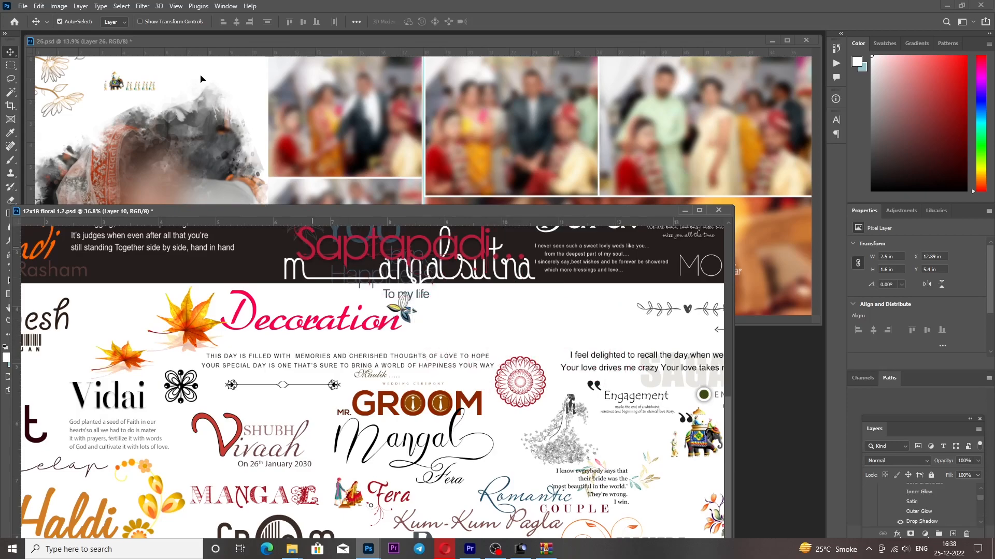
pyautogui.click(200, 79)
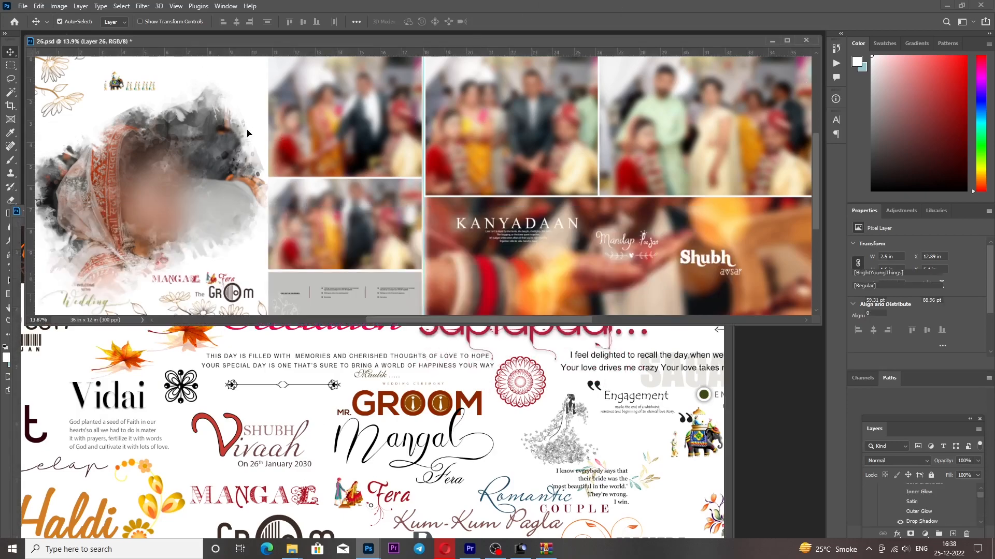
pyautogui.moveTo(211, 77); pyautogui.dragTo(185, 81)
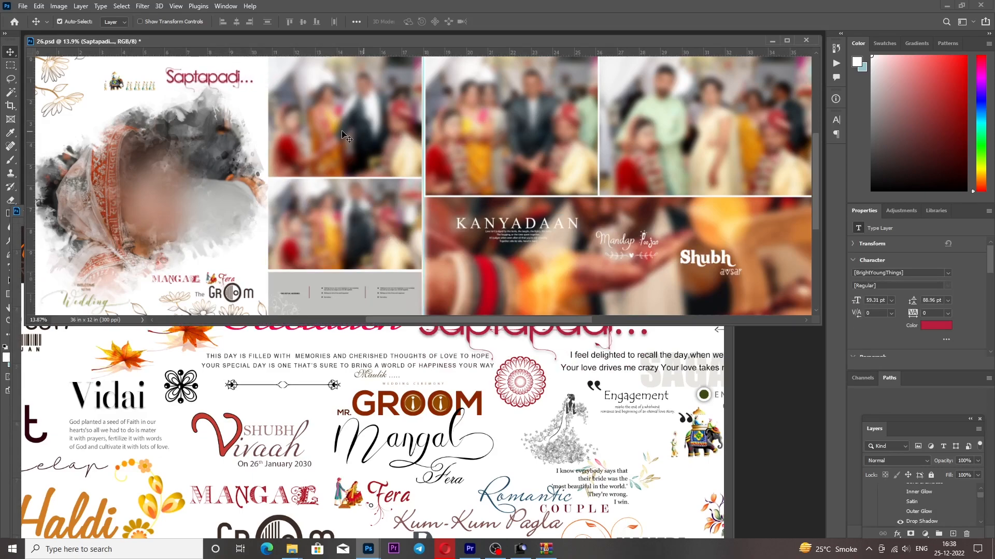
# - Copy the Ganesh Poojan title from 12x18 floral 1.2.psd into 26.psd, just below the elephant procession on the bride page
pyautogui.click(642, 477)
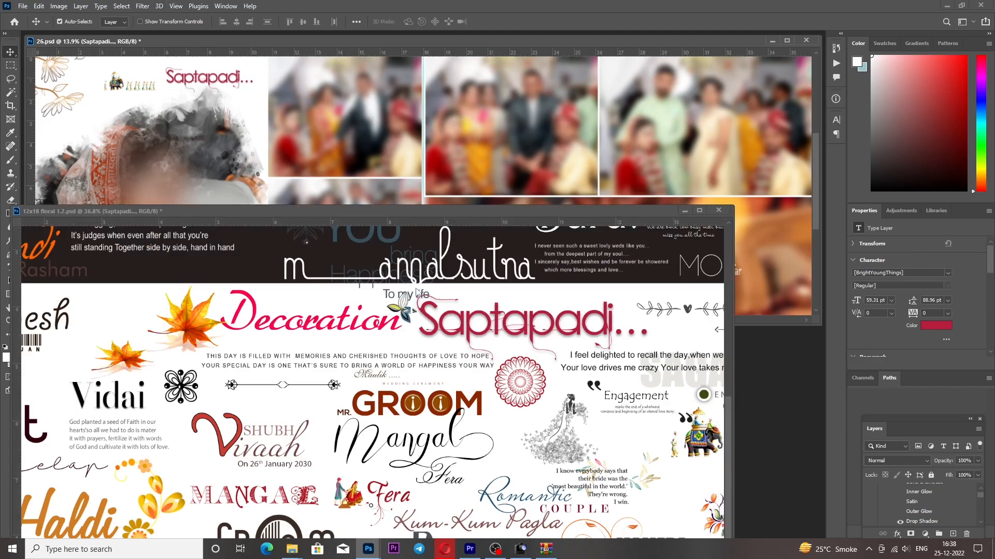
pyautogui.scroll(-3, 419, 293)
pyautogui.moveTo(587, 436); pyautogui.dragTo(532, 322)
pyautogui.moveTo(201, 371); pyautogui.dragTo(282, 467)
pyautogui.scroll(2, 201, 289)
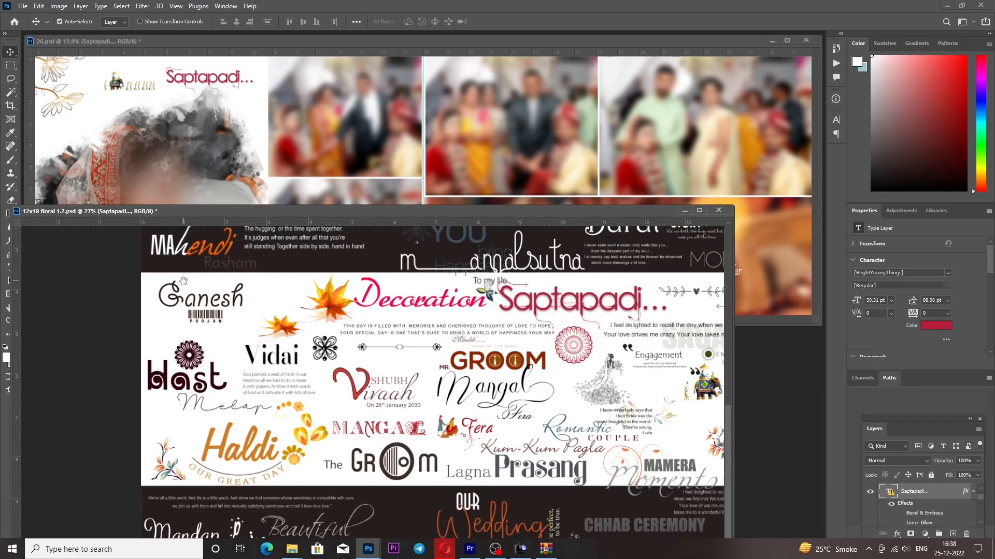
pyautogui.moveTo(183, 280); pyautogui.dragTo(235, 382)
pyautogui.scroll(4, 249, 415)
pyautogui.moveTo(336, 334); pyautogui.dragTo(227, 413)
pyautogui.moveTo(112, 477); pyautogui.dragTo(123, 102)
# - Examine the titles and ornaments on the 12x18 floral 1.2.psd master page, first as a whole and then section by section
pyautogui.click(411, 384)
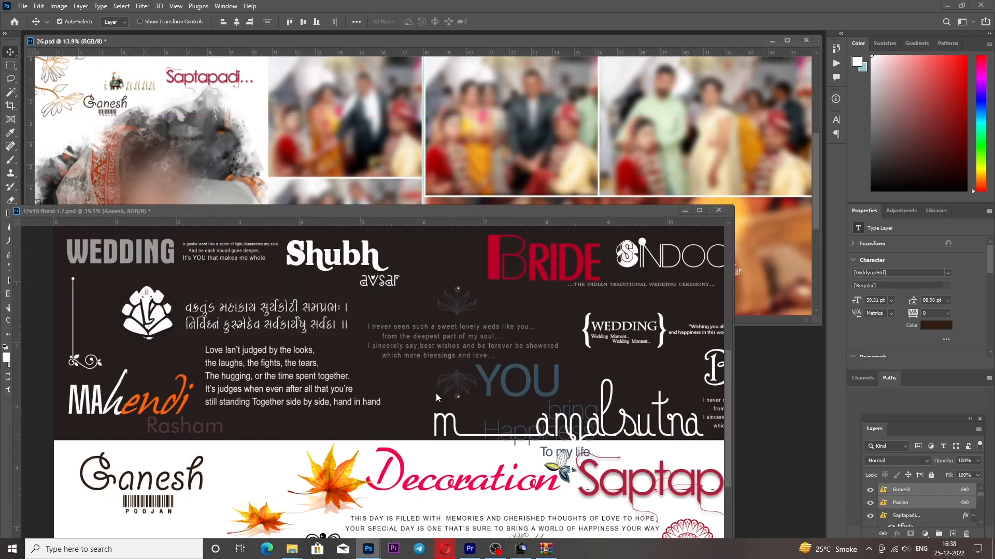
pyautogui.press('z')
pyautogui.rightClick(411, 384)
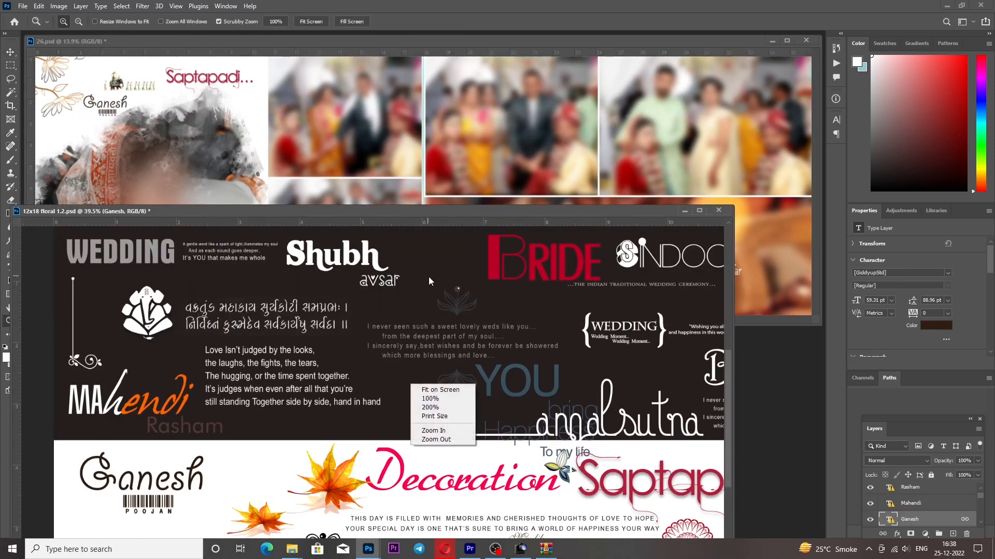
pyautogui.click(471, 390)
pyautogui.press('v')
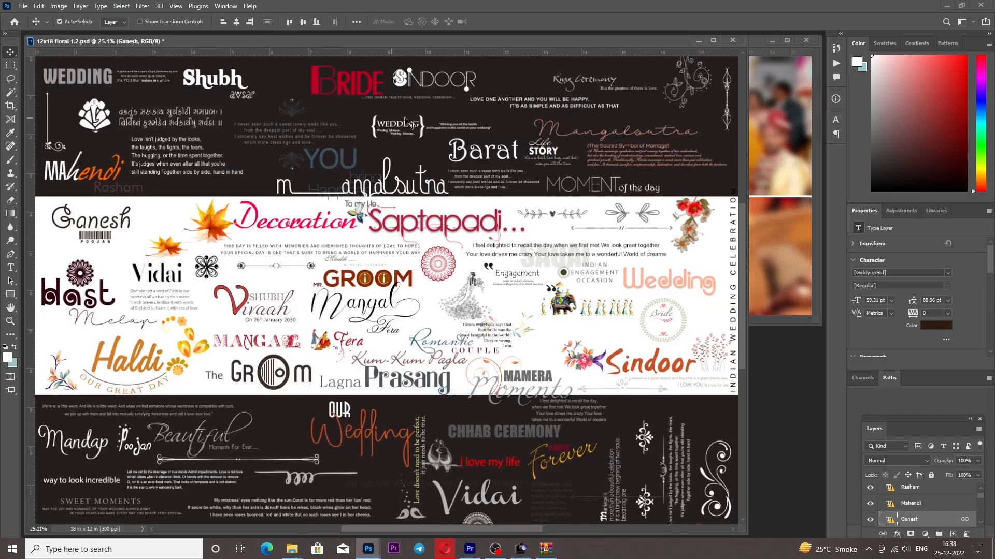
pyautogui.scroll(3, 402, 140)
pyautogui.moveTo(323, 160); pyautogui.dragTo(457, 277)
pyautogui.moveTo(634, 255); pyautogui.dragTo(463, 287)
pyautogui.moveTo(696, 329); pyautogui.dragTo(577, 259)
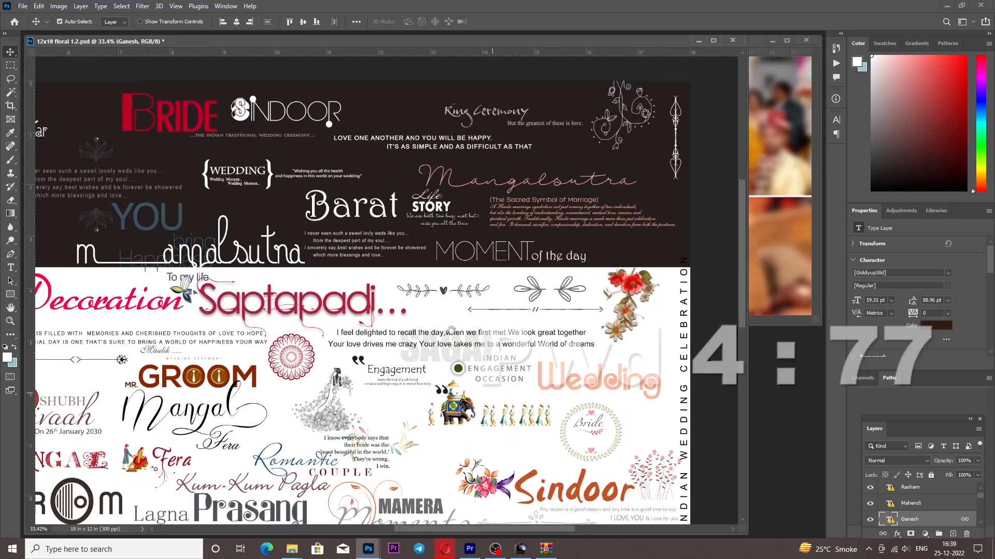
pyautogui.moveTo(379, 500); pyautogui.dragTo(465, 171)
pyautogui.moveTo(445, 298); pyautogui.dragTo(455, 337)
# - Copy the Lagna Prasang title from 12x18 floral 1.2.psd into 26.psd and place it below Ganesh Poojan at the bride page's left side
pyautogui.rightClick(386, 311)
pyautogui.click(408, 318)
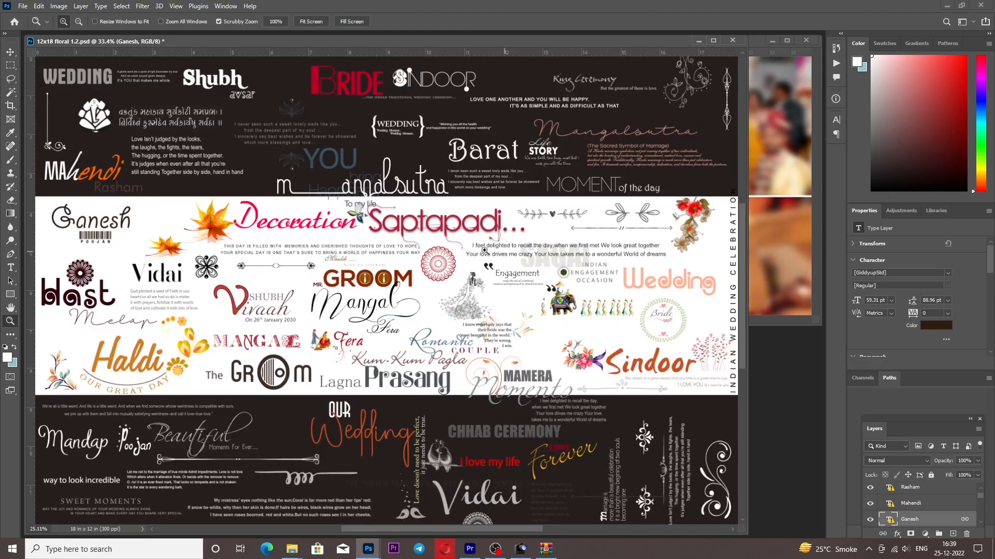
pyautogui.scroll(3, 470, 488)
pyautogui.scroll(-3, 476, 492)
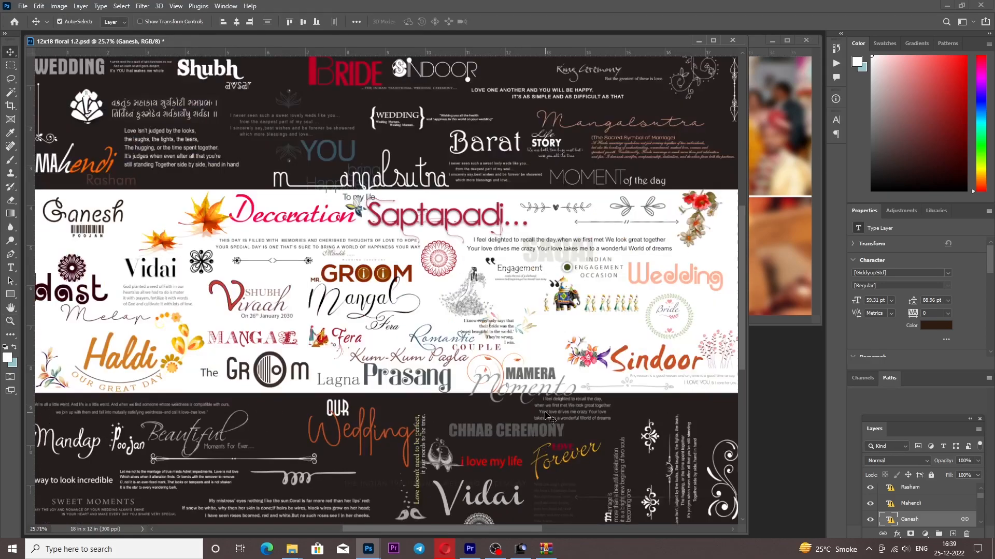
pyautogui.scroll(1, 466, 380)
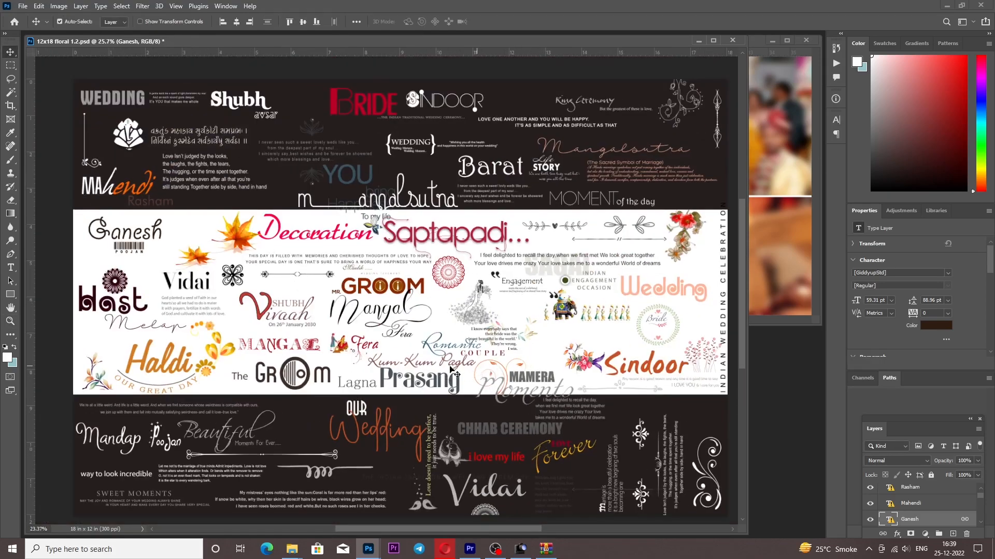
pyautogui.moveTo(454, 389); pyautogui.dragTo(775, 290)
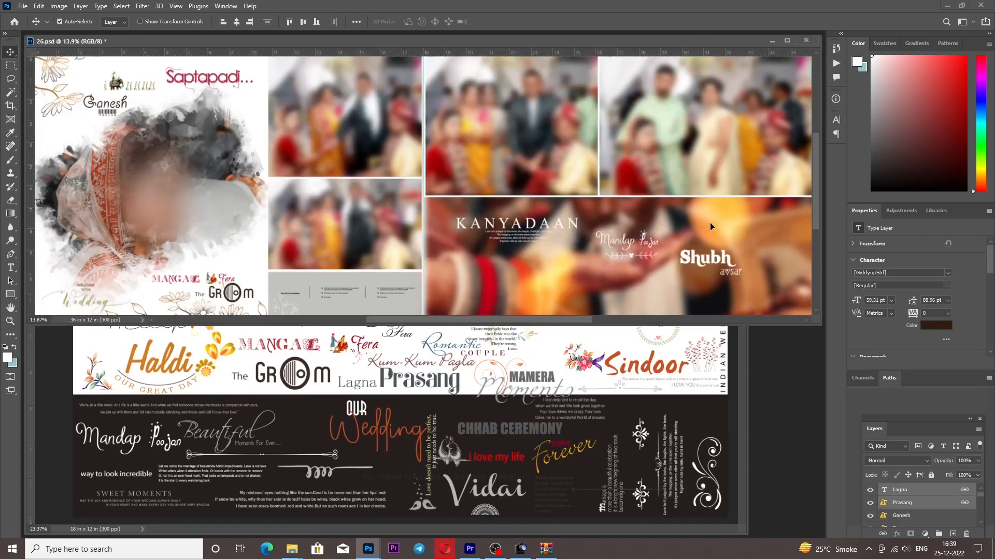
pyautogui.moveTo(741, 294); pyautogui.dragTo(71, 130)
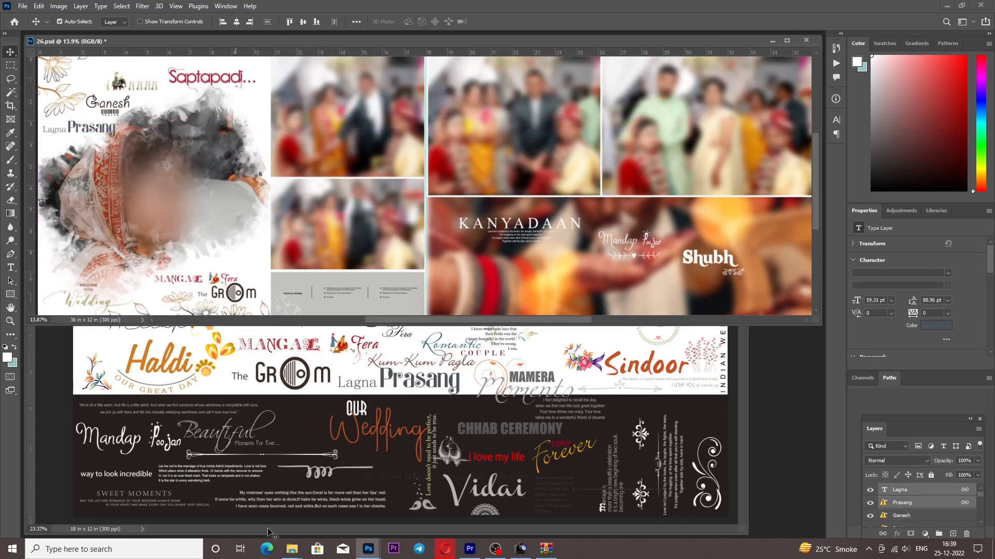
# - Copy the white Sindoor title and the orange Haldi title from 12x18 floral 1.2.psd into 26.psd, side by side near the Kanyadaan photo's lower edge
pyautogui.click(336, 473)
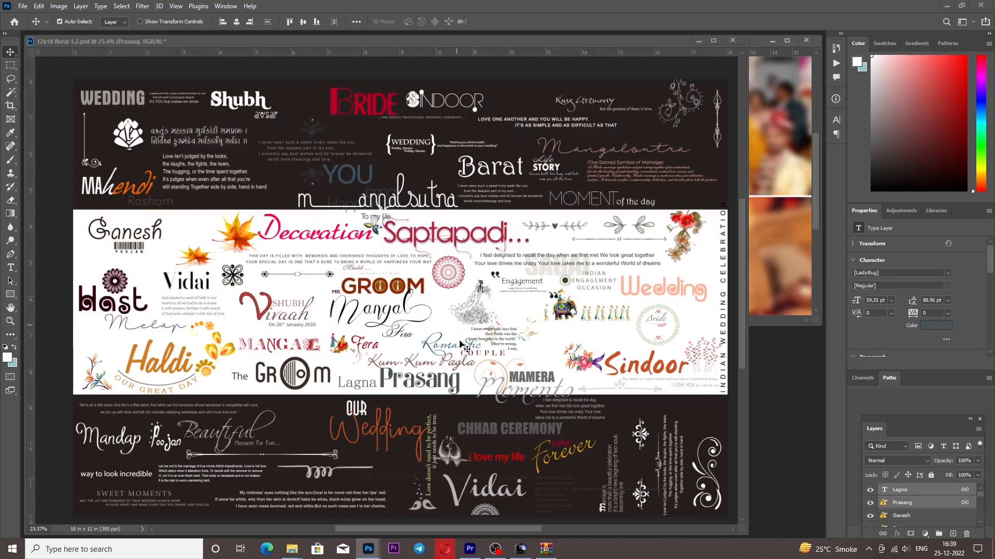
pyautogui.moveTo(424, 41); pyautogui.dragTo(510, 87)
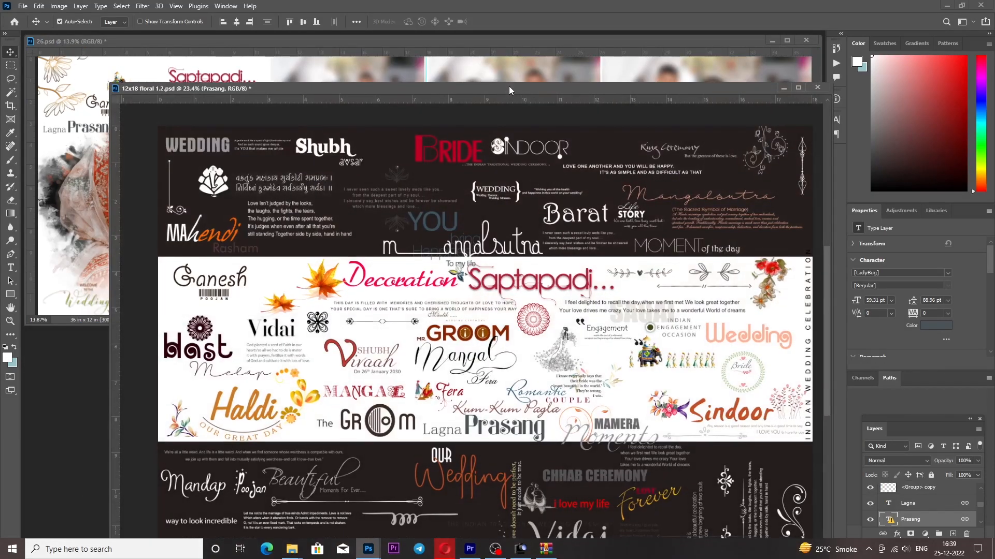
pyautogui.moveTo(489, 143); pyautogui.dragTo(88, 260)
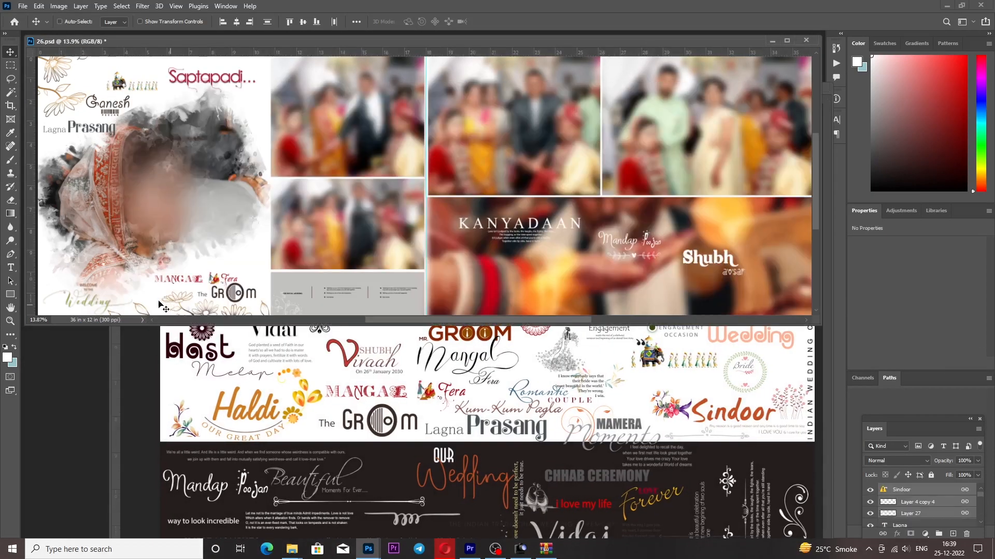
pyautogui.hotkey('ctrl', 't')
pyautogui.click(591, 253)
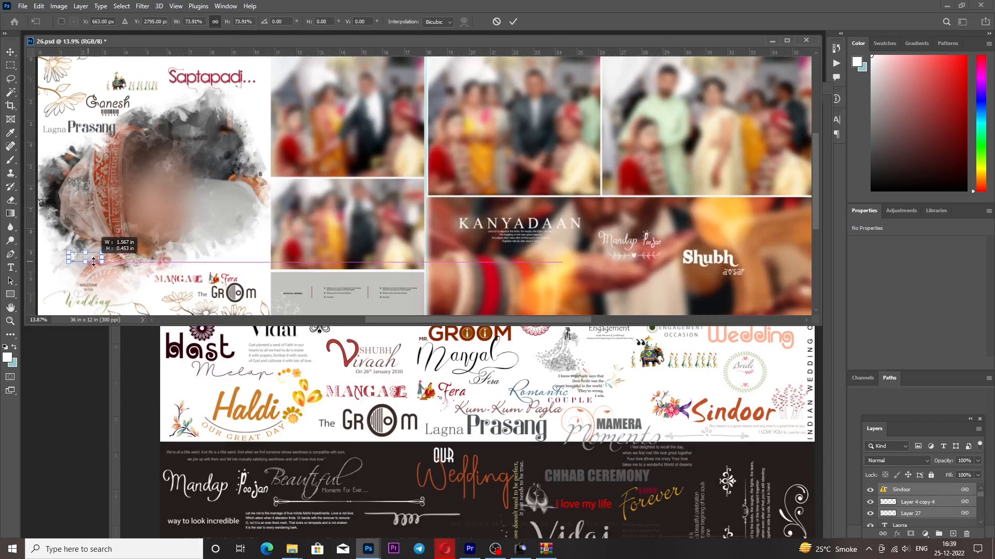
pyautogui.moveTo(100, 270); pyautogui.dragTo(645, 308)
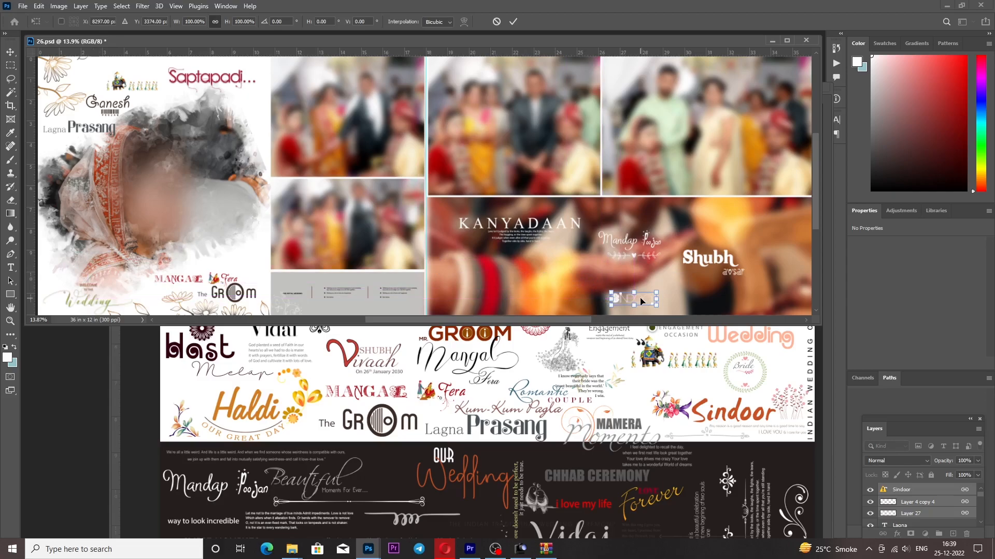
pyautogui.press('Return')
pyautogui.click(630, 445)
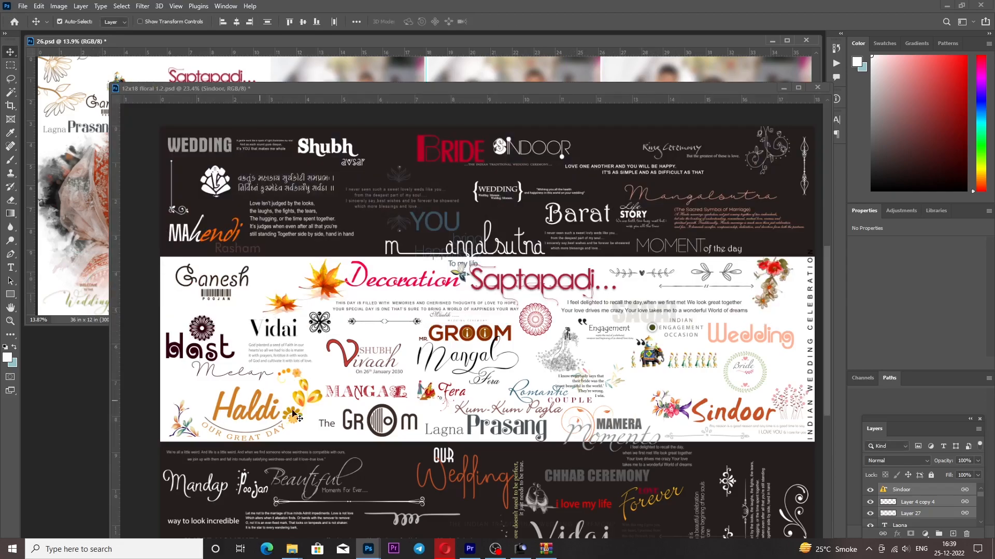
pyautogui.moveTo(238, 404); pyautogui.dragTo(589, 287)
# - Copy the white Ganesh emblem with its Gujarati verse from 12x18 floral 1.2.psd into 26.psd, above the Shubh Avsar title
pyautogui.click(751, 424)
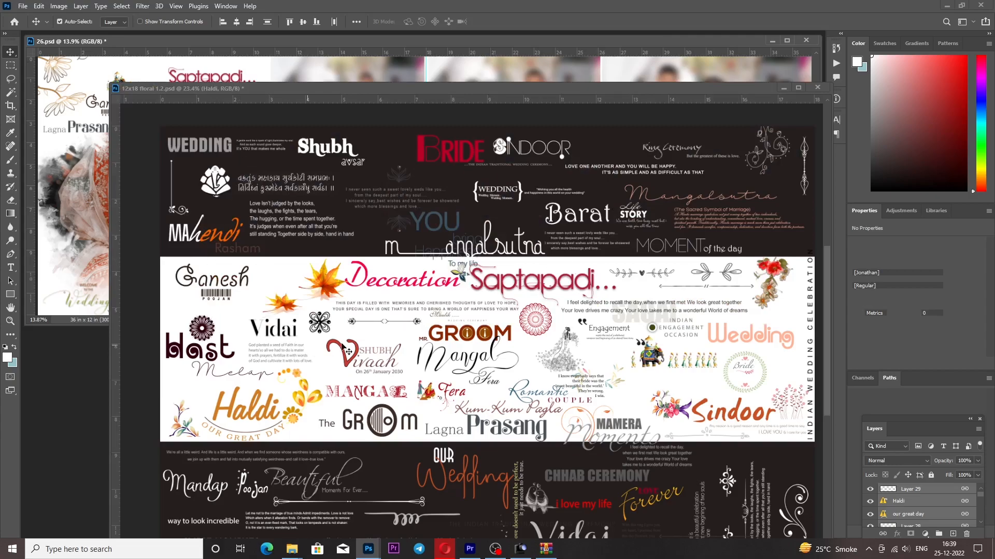
pyautogui.click(227, 182)
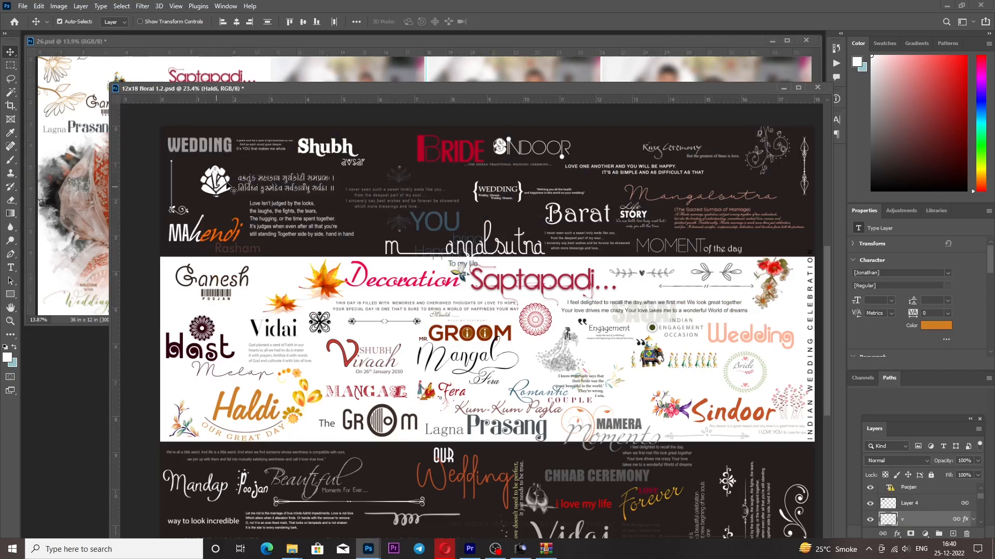
pyautogui.click(77, 224)
pyautogui.moveTo(82, 223); pyautogui.dragTo(742, 228)
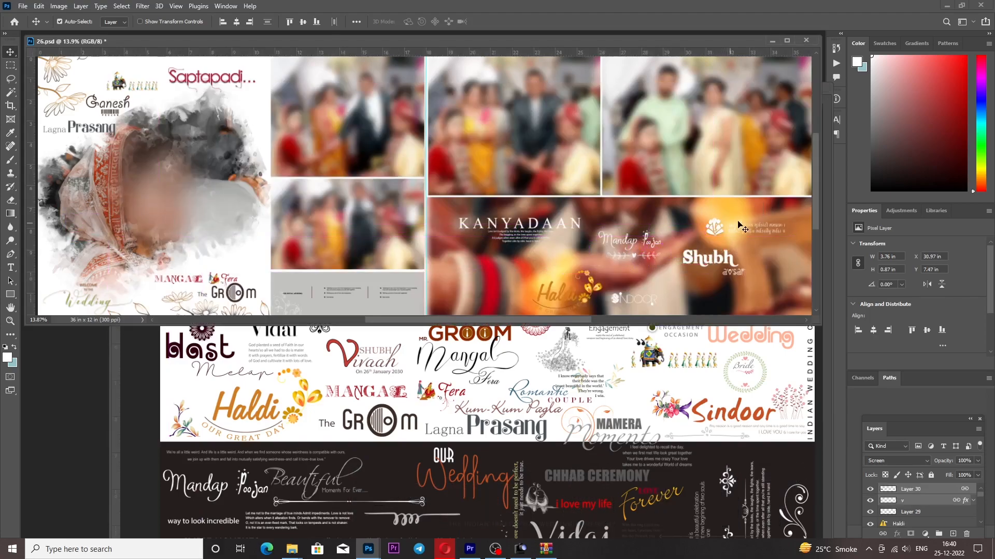
# - Move the Ganesh emblem and verse directly above the Kanyadaan title, at about X 20.64 in, Y 6.62 in
pyautogui.scroll(1, 739, 226)
pyautogui.moveTo(732, 269); pyautogui.dragTo(695, 234)
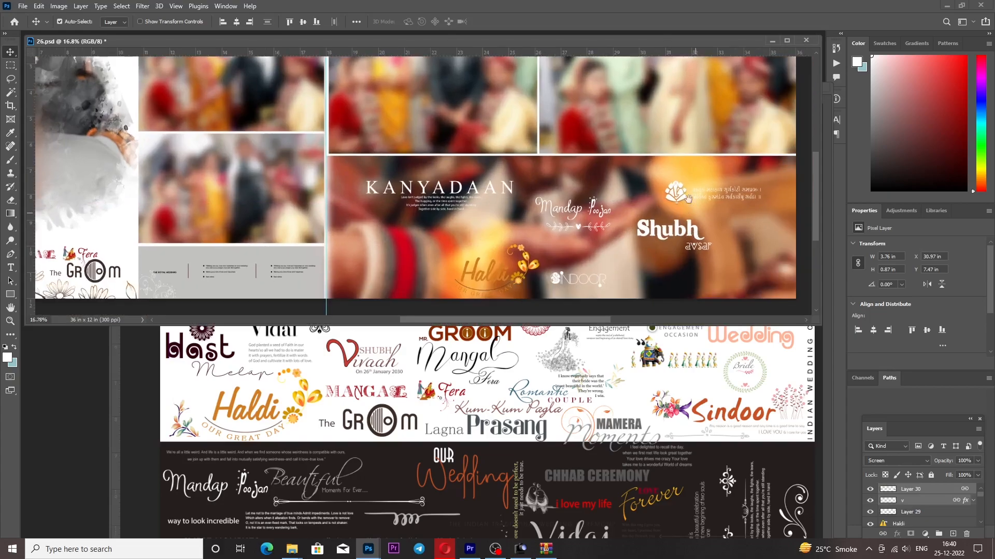
pyautogui.moveTo(679, 196); pyautogui.dragTo(409, 172)
pyautogui.scroll(2, 436, 166)
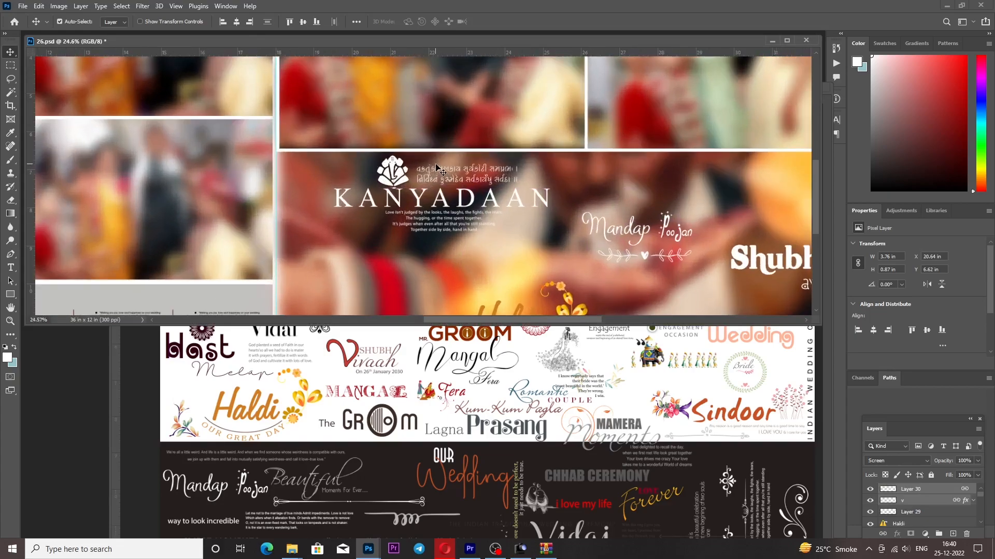
pyautogui.scroll(-3, 436, 165)
pyautogui.rightClick(519, 220)
pyautogui.click(528, 226)
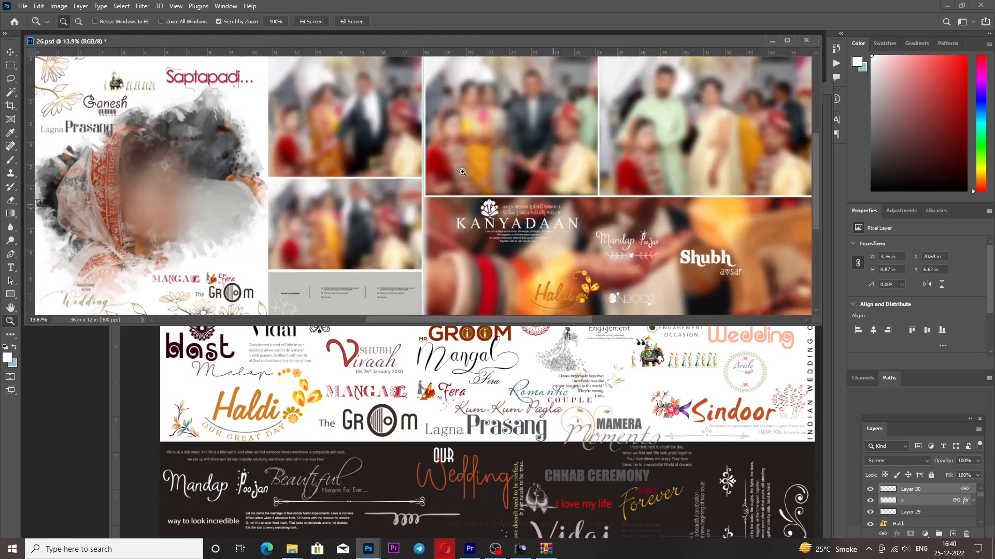
# - Copy the floral cluster beside the orange Sindoor title into 26.psd, placing it at the page's left edge above Welcome to the Wedding, about Y 9.79 in
pyautogui.click(563, 424)
pyautogui.moveTo(671, 409); pyautogui.dragTo(69, 305)
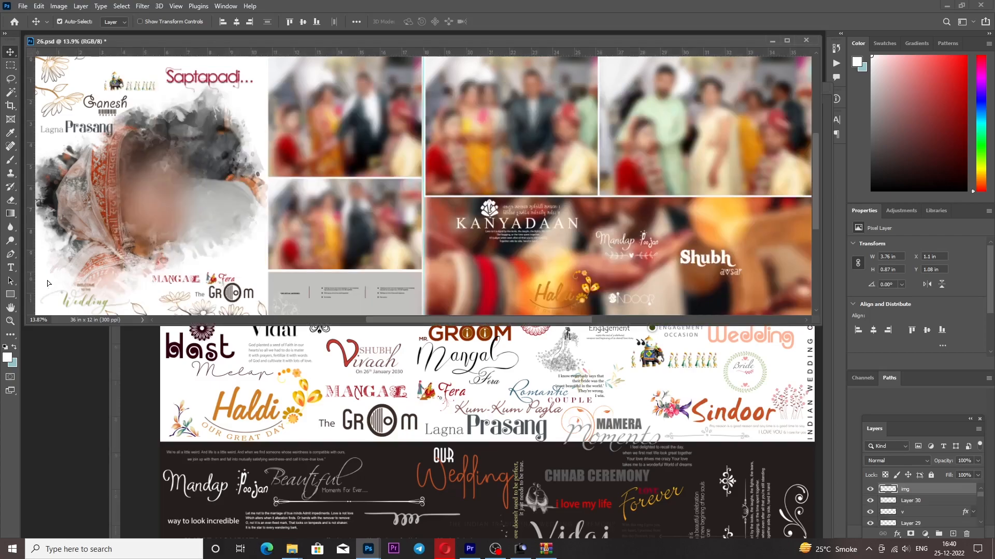
pyautogui.press('f')
pyautogui.scroll(3, 114, 368)
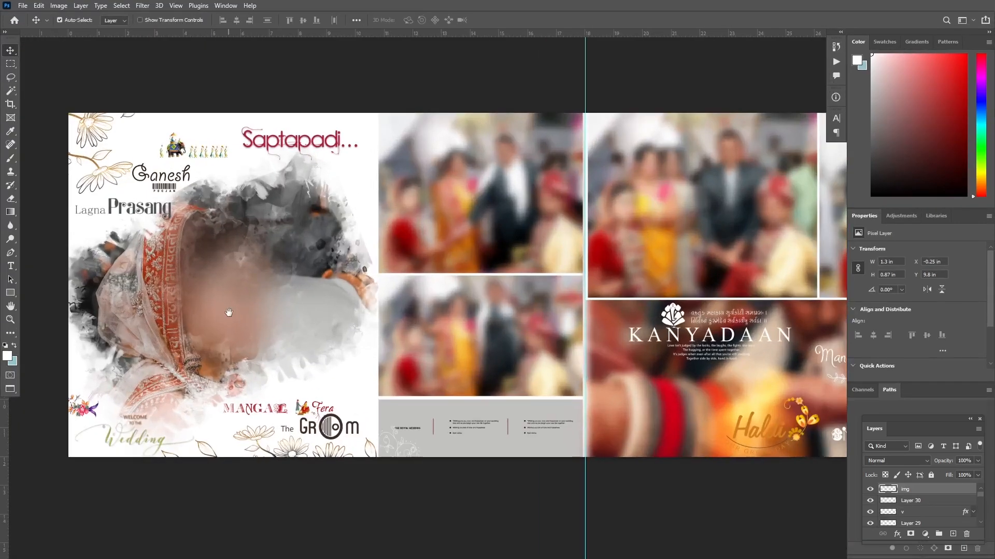
pyautogui.moveTo(228, 313); pyautogui.dragTo(380, 168)
pyautogui.moveTo(151, 346); pyautogui.dragTo(200, 347)
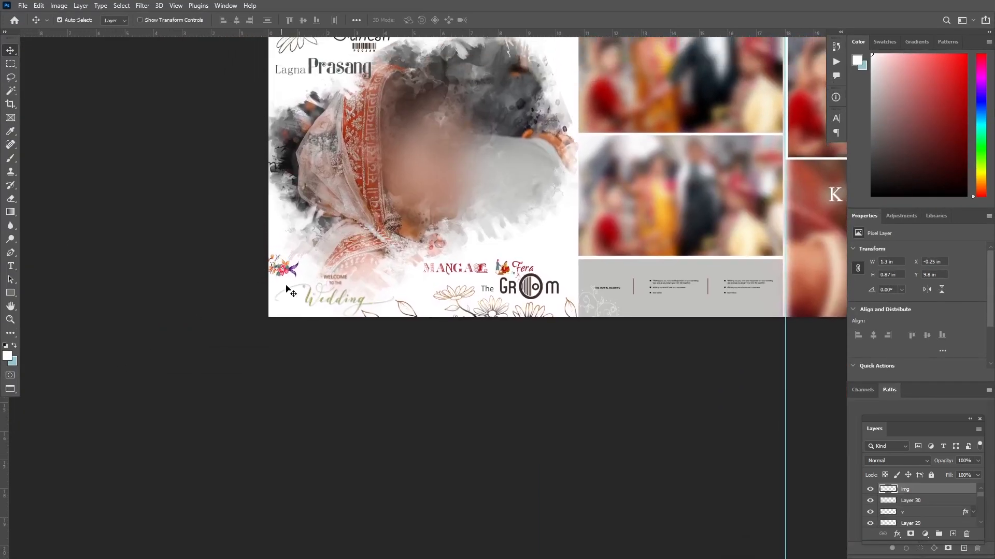
pyautogui.scroll(2, 290, 283)
pyautogui.moveTo(290, 283)
pyautogui.mouseDown()
pyautogui.moveTo(300, 277)
pyautogui.moveTo(290, 279)
pyautogui.mouseUp()
pyautogui.scroll(-3, 293, 230)
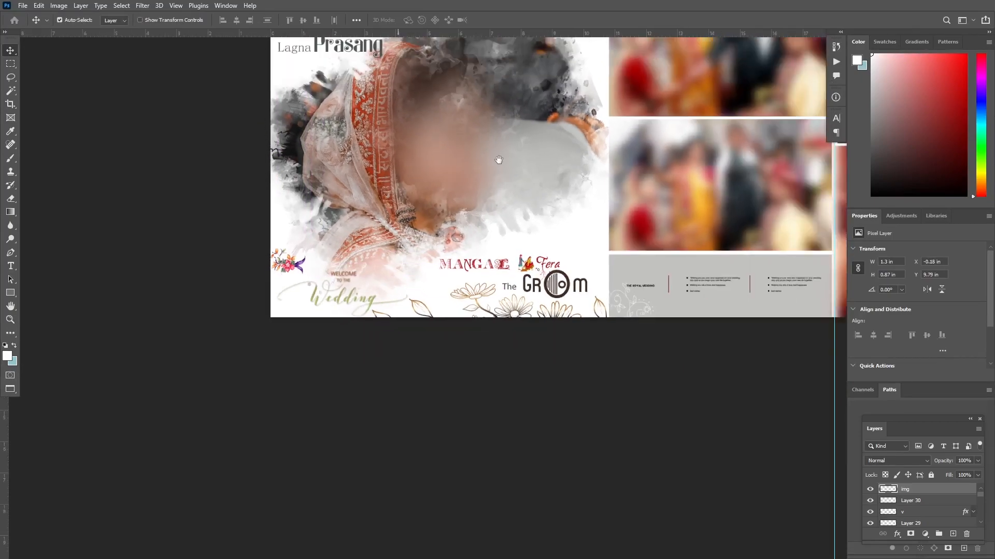
pyautogui.moveTo(427, 293); pyautogui.dragTo(426, 306)
pyautogui.press('f')
pyautogui.press('f')
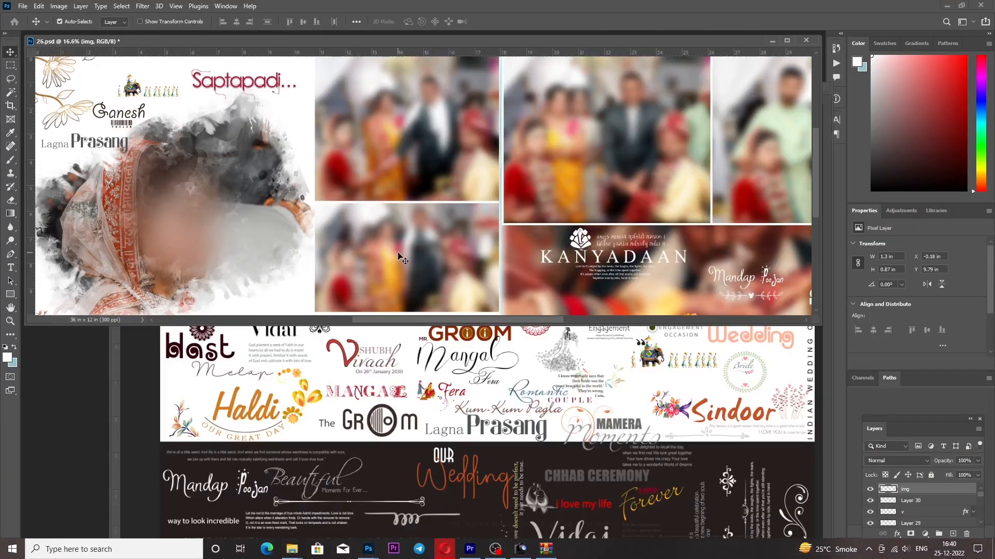
# - Copy the "I feel delighted to recall the day" text from 12x18 floral 1.2.psd into 26.psd, positioning it above the Shubh Avsar title
pyautogui.rightClick(399, 257)
pyautogui.click(410, 260)
pyautogui.hotkey('ctrl', 'Tab')
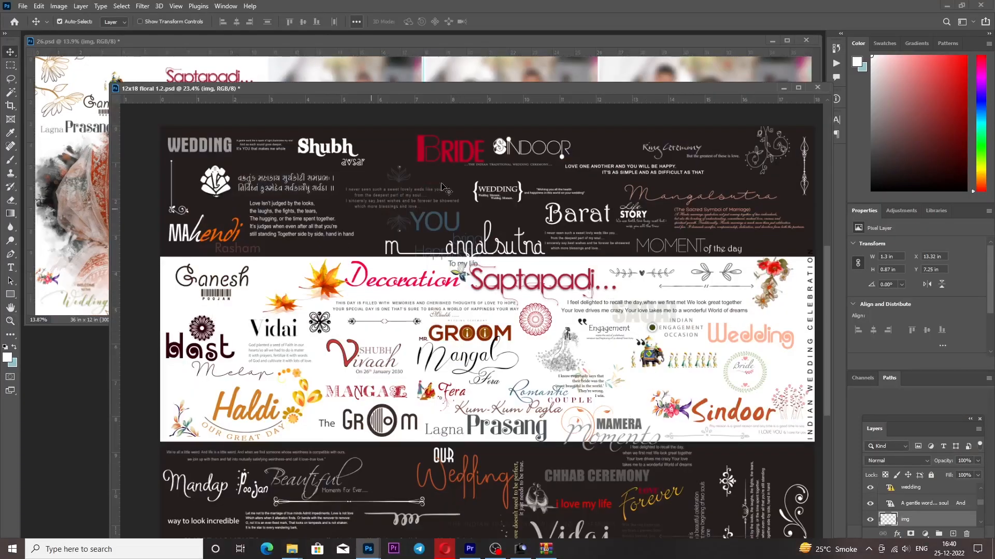
pyautogui.moveTo(657, 307); pyautogui.dragTo(78, 248)
pyautogui.hotkey('ctrl', 't')
pyautogui.moveTo(114, 250); pyautogui.dragTo(766, 224)
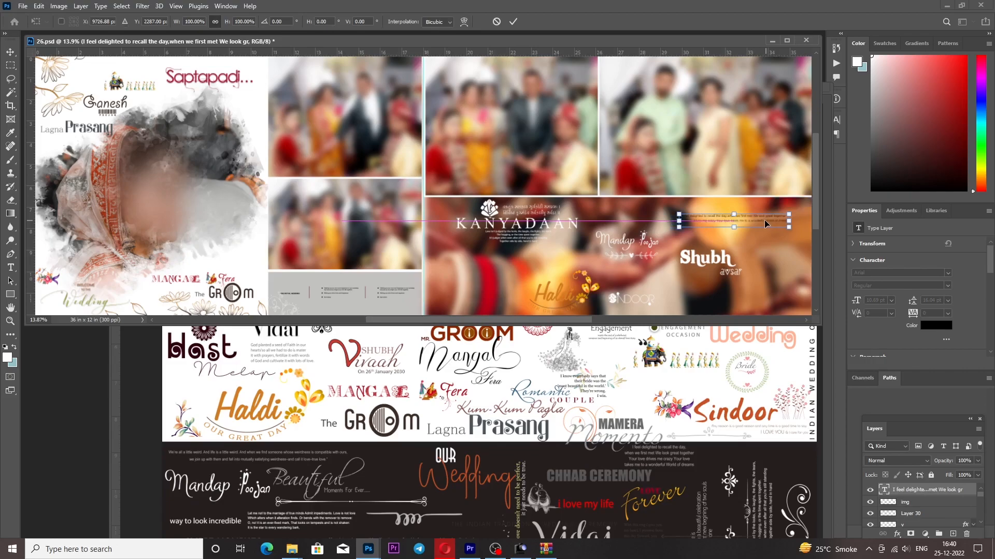